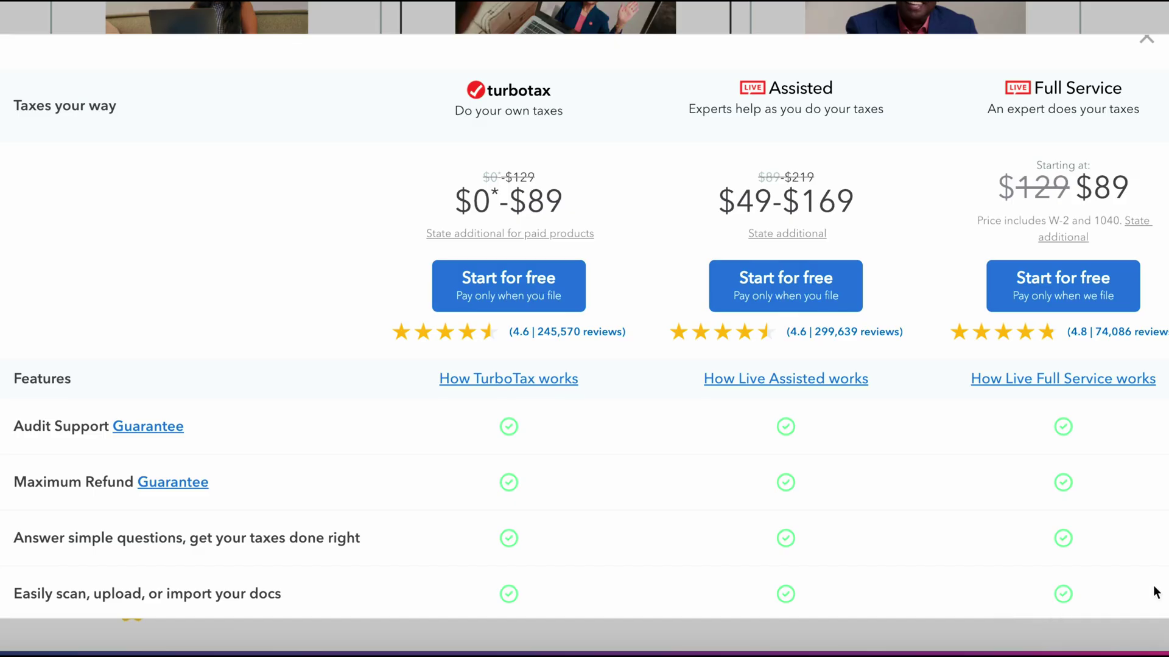
Step: Scroll down the welcome screen to review what to expect from TurboTax
{"action": "scroll", "coordinate": [1155, 593], "scroll_direction": "down", "scroll_amount": 2}
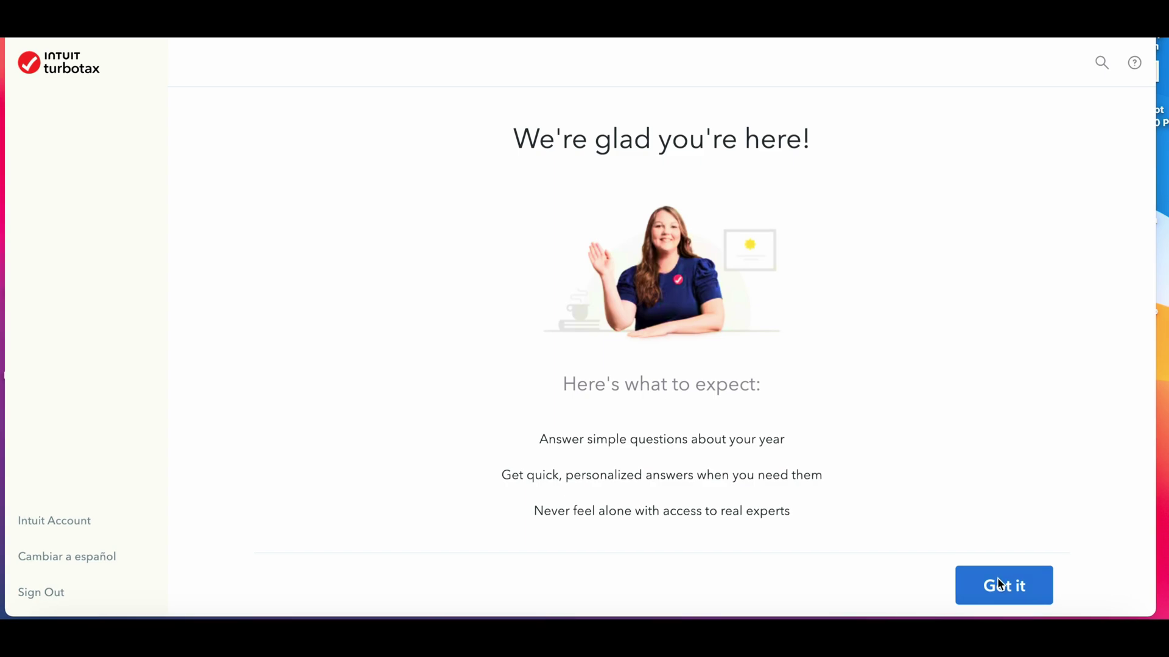
Step: Dismiss the welcome screen and scroll through the 'Do any of these apply?' checklist
{"action": "left_click", "coordinate": [1001, 584]}
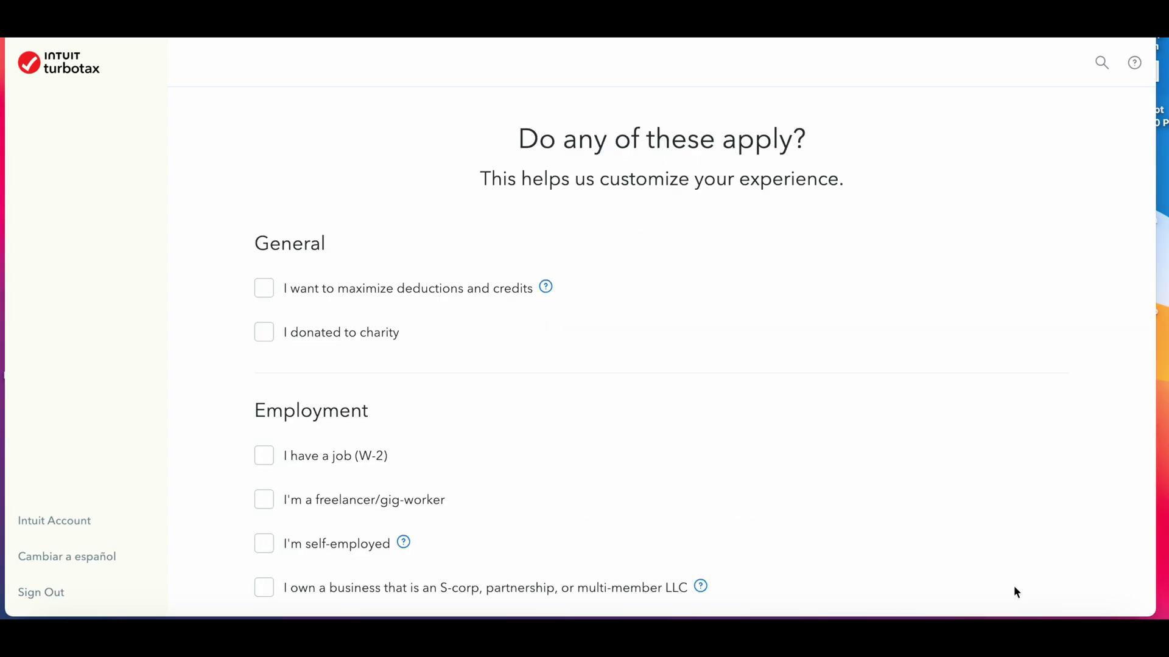
{"action": "scroll", "coordinate": [1014, 545], "scroll_direction": "down", "scroll_amount": 2}
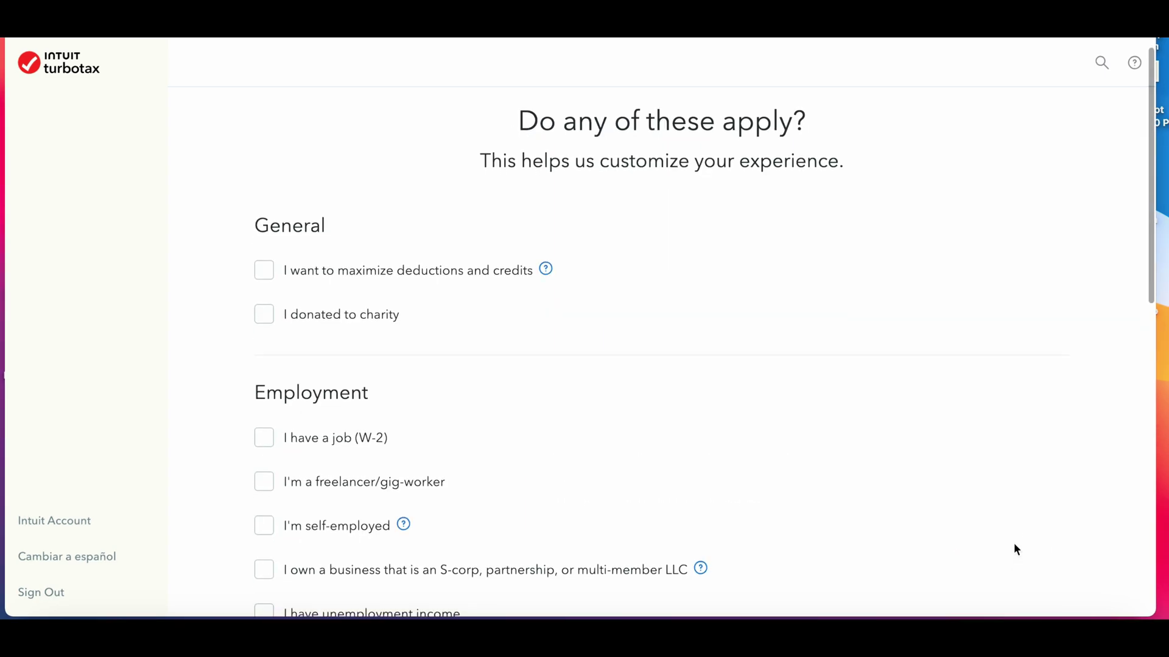
{"action": "scroll", "coordinate": [1015, 545], "scroll_direction": "down", "scroll_amount": 2}
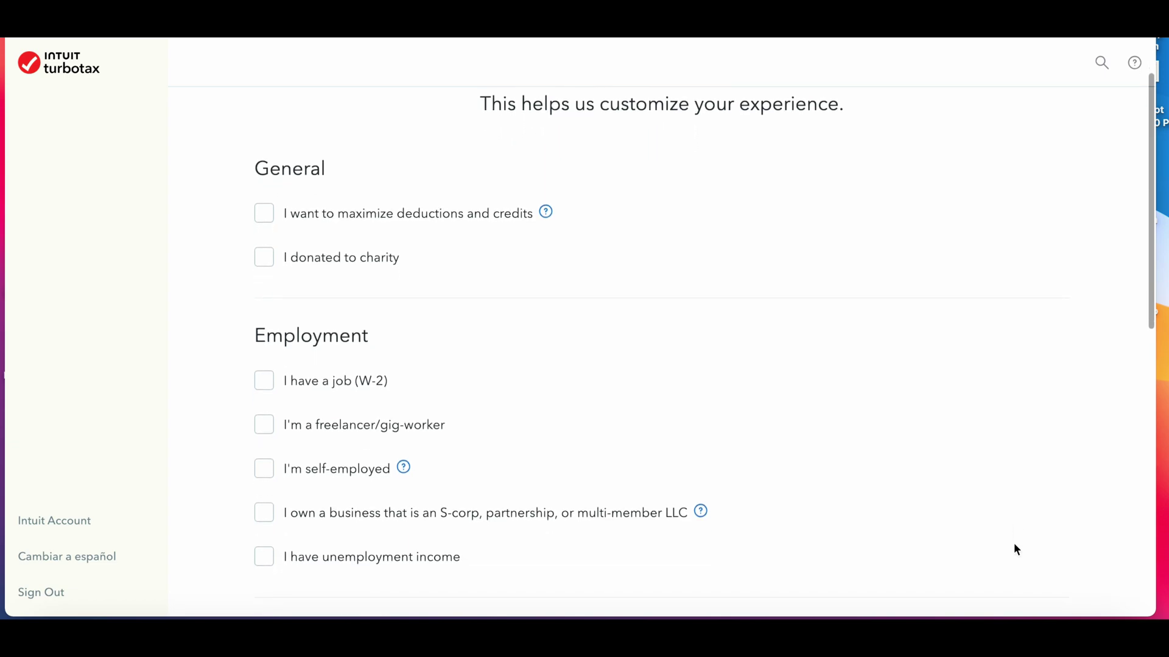
{"action": "scroll", "coordinate": [1014, 544], "scroll_direction": "down", "scroll_amount": 3}
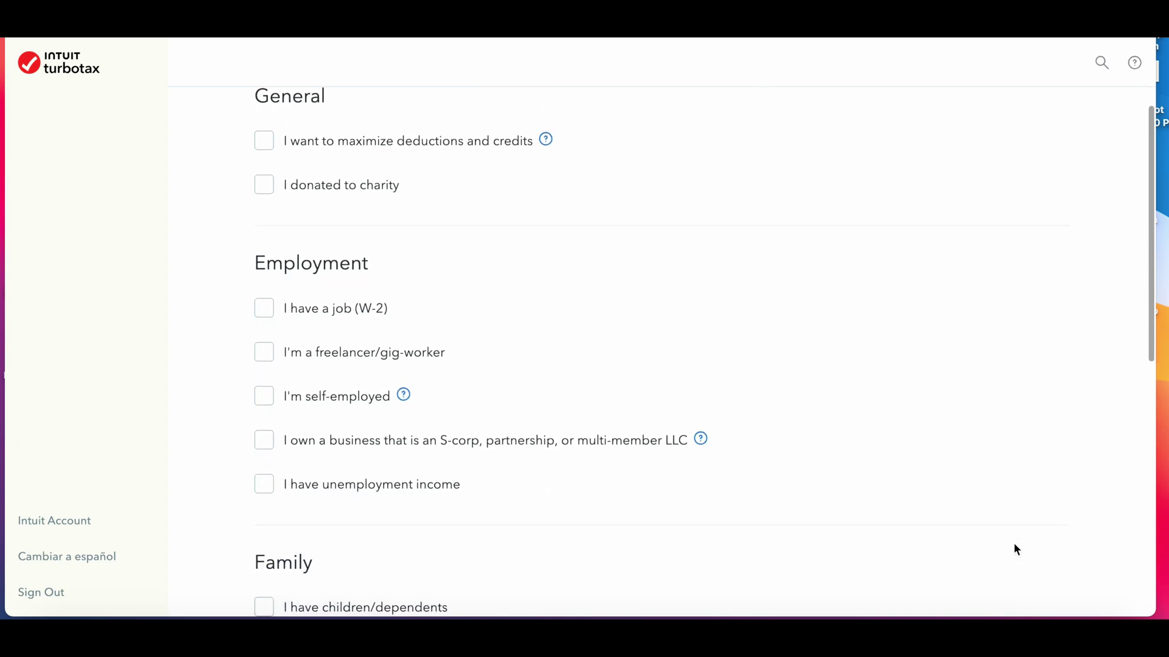
{"action": "scroll", "coordinate": [1016, 550], "scroll_direction": "down", "scroll_amount": 4}
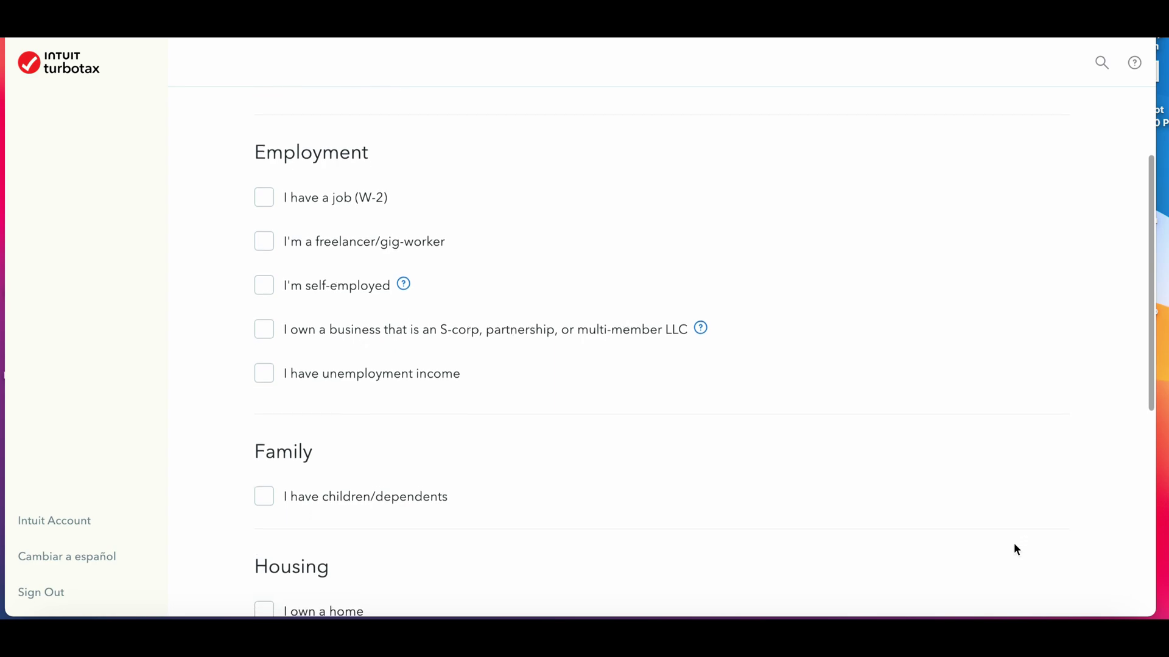
{"action": "scroll", "coordinate": [1015, 549], "scroll_direction": "down", "scroll_amount": 4}
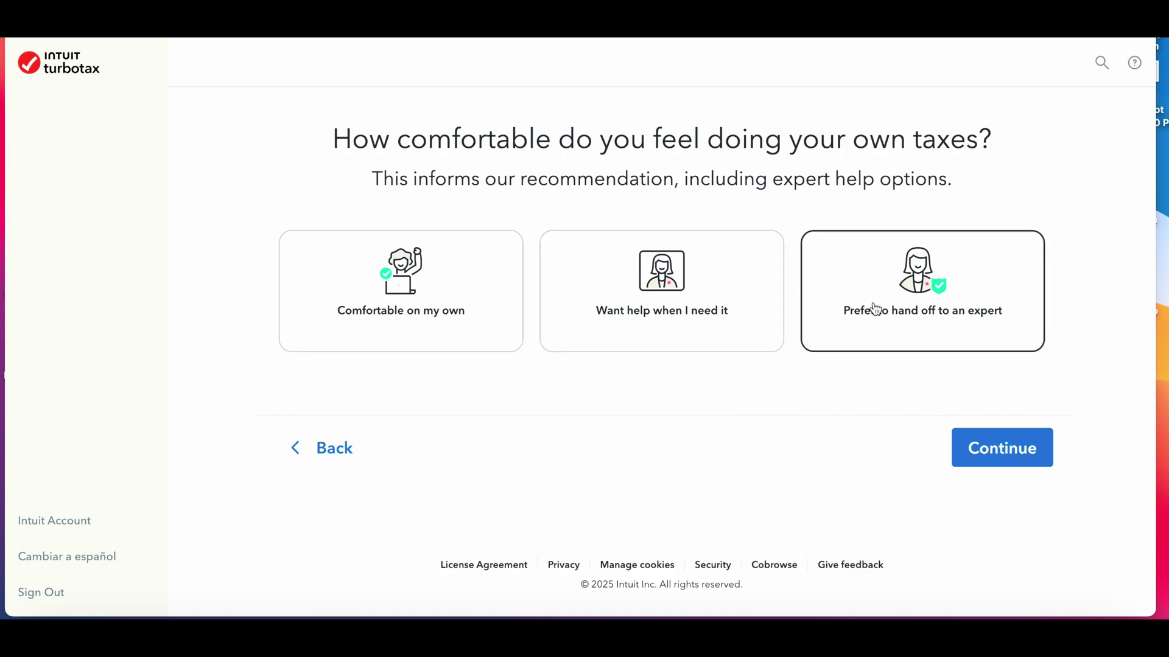
Step: Answer 'Prefer to hand off to an expert' and review the Assisted and Full Service pricing cards
{"action": "left_click", "coordinate": [829, 307]}
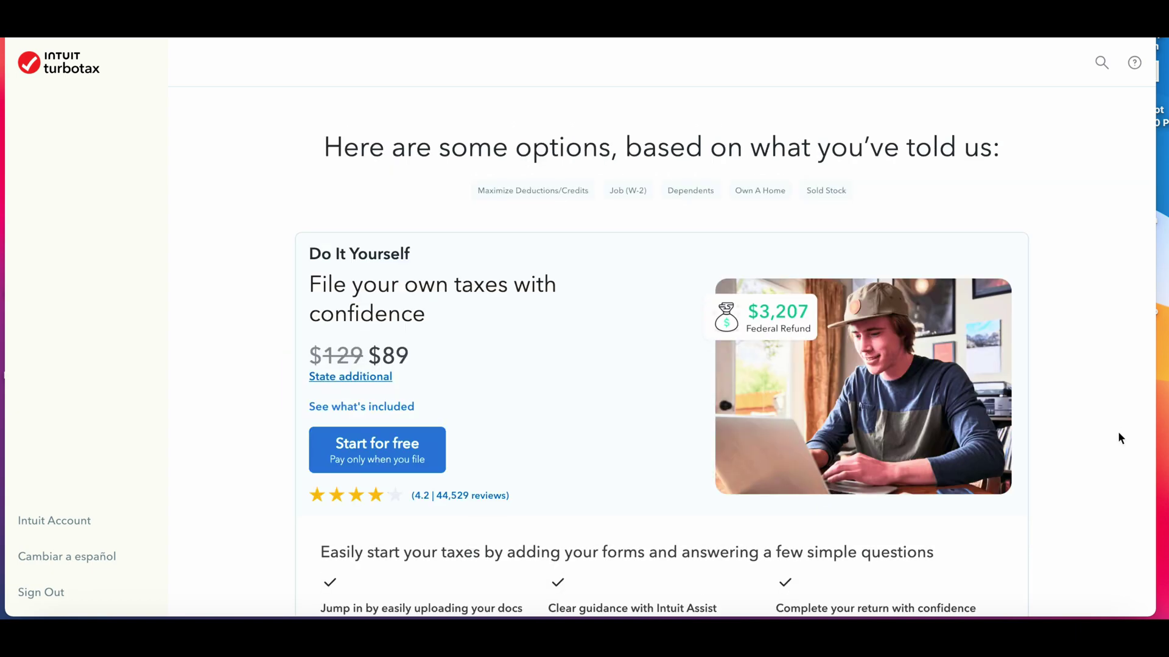
{"action": "scroll", "coordinate": [1119, 434], "scroll_direction": "down", "scroll_amount": 1}
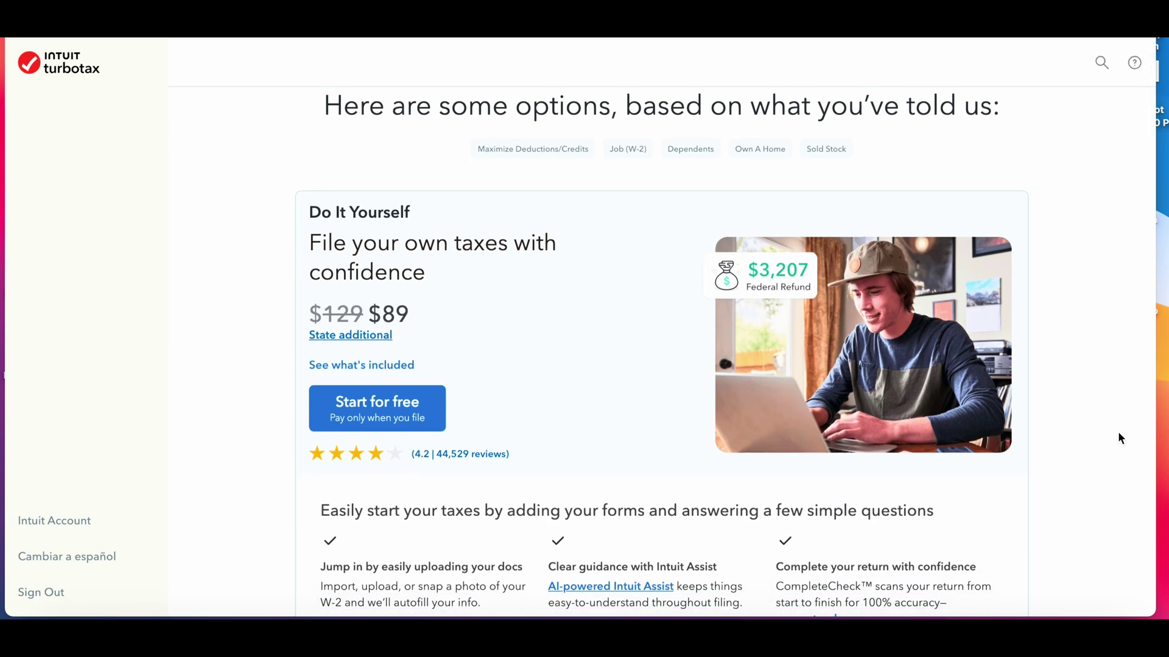
{"action": "scroll", "coordinate": [1120, 437], "scroll_direction": "down", "scroll_amount": 5}
{"action": "scroll", "coordinate": [1119, 433], "scroll_direction": "down", "scroll_amount": 8}
{"action": "scroll", "coordinate": [1120, 435], "scroll_direction": "down", "scroll_amount": 2}
{"action": "scroll", "coordinate": [1120, 437], "scroll_direction": "down", "scroll_amount": 1}
{"action": "scroll", "coordinate": [1120, 437], "scroll_direction": "up", "scroll_amount": 1}
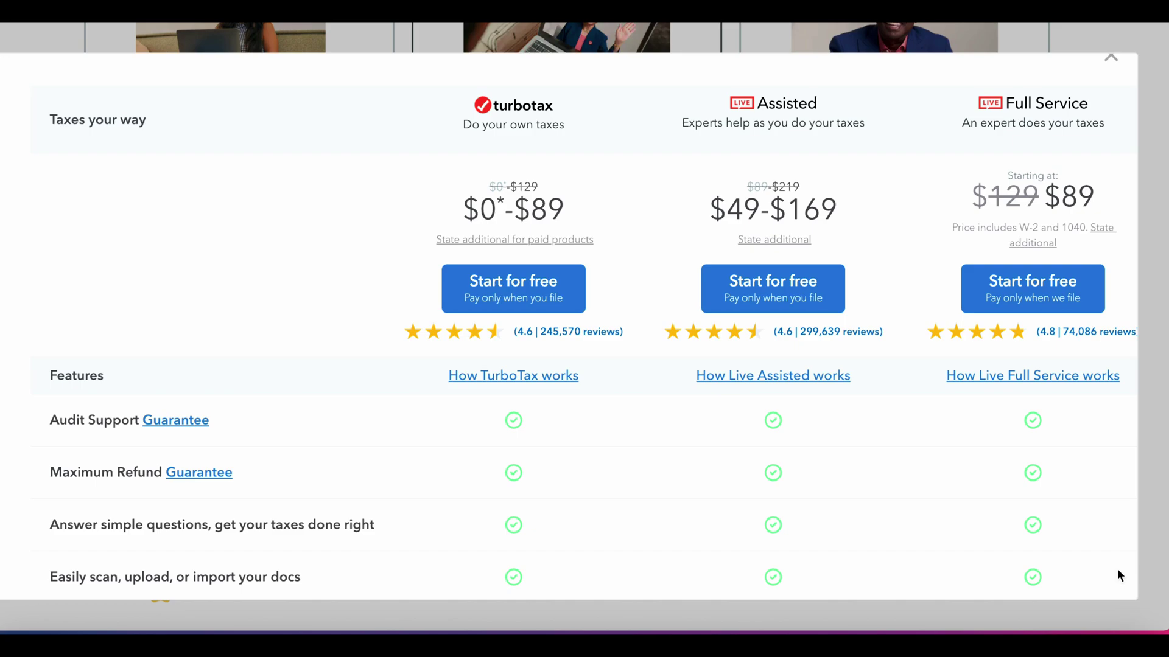
Step: Scroll through the 'Taxes your way' comparison of do-it-yourself, Live Assisted and Full Service tiers
{"action": "scroll", "coordinate": [1119, 575], "scroll_direction": "down", "scroll_amount": 1}
{"action": "scroll", "coordinate": [1117, 571], "scroll_direction": "down", "scroll_amount": 2}
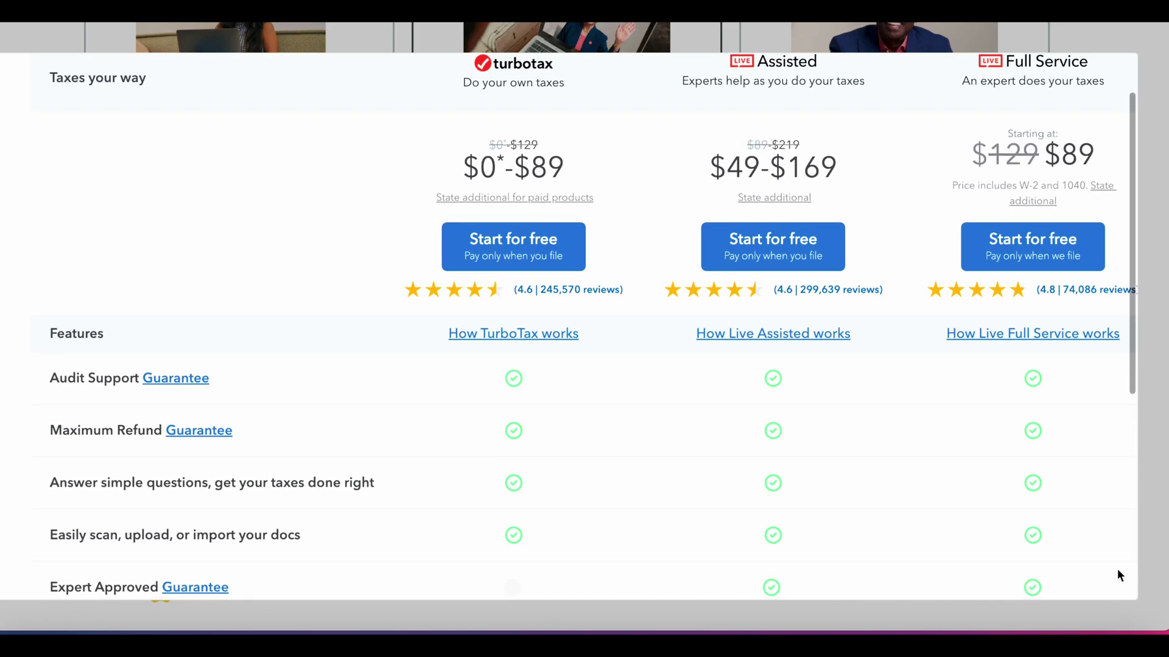
{"action": "scroll", "coordinate": [1119, 575], "scroll_direction": "down", "scroll_amount": 3}
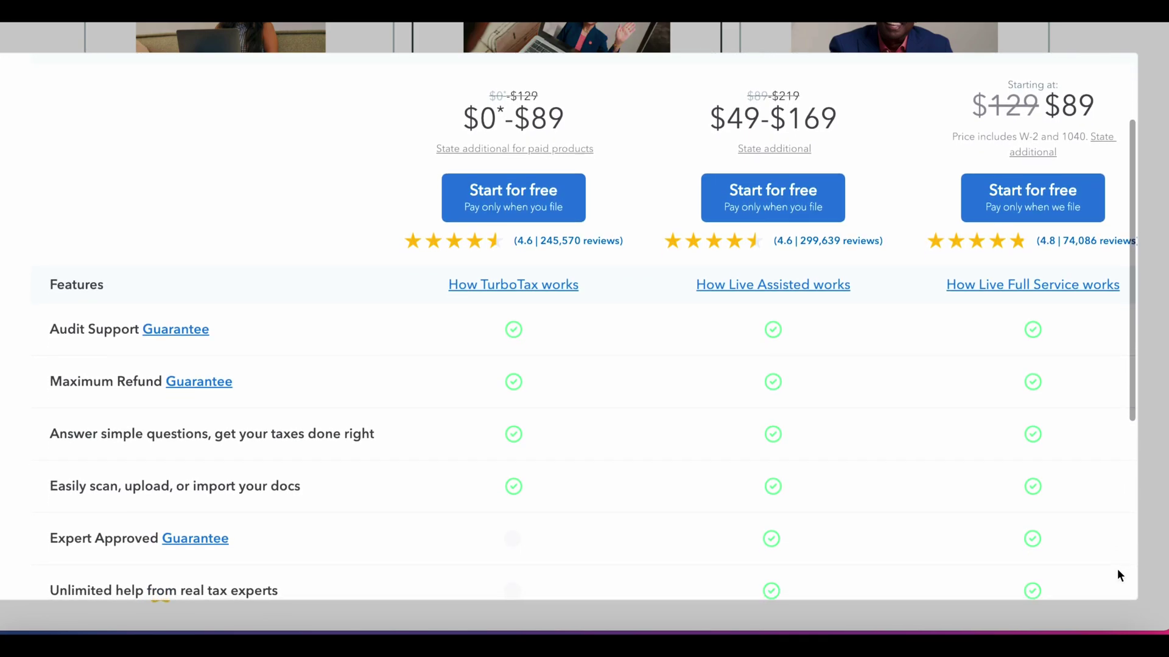
{"action": "scroll", "coordinate": [1119, 575], "scroll_direction": "down", "scroll_amount": 3}
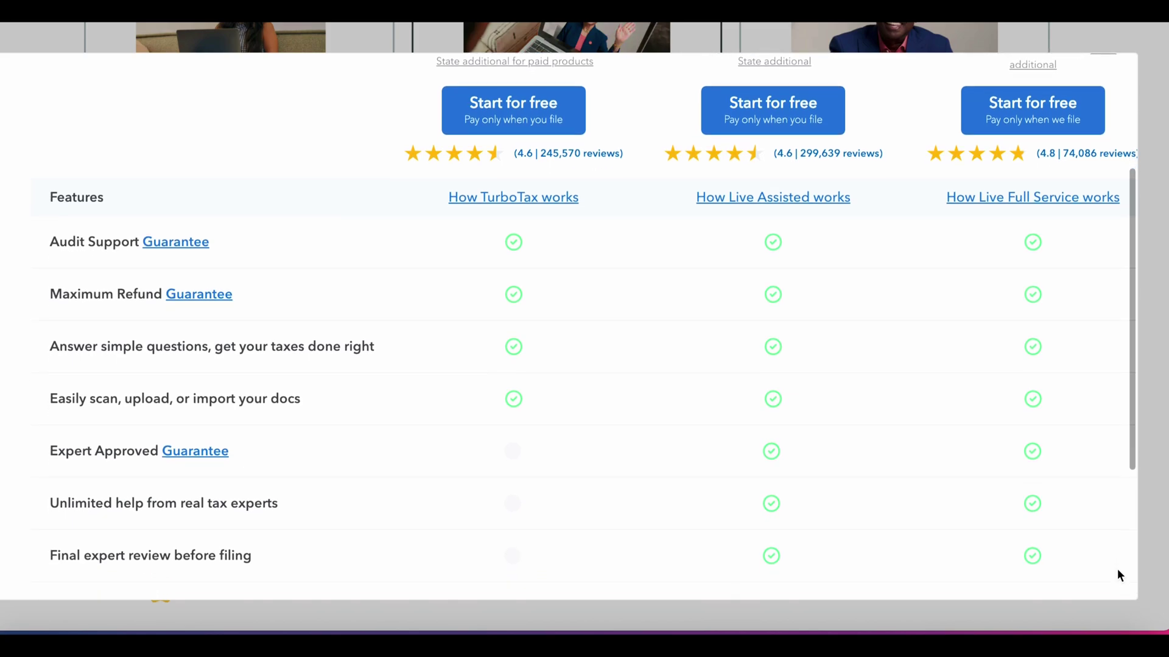
{"action": "scroll", "coordinate": [1119, 572], "scroll_direction": "down", "scroll_amount": 2}
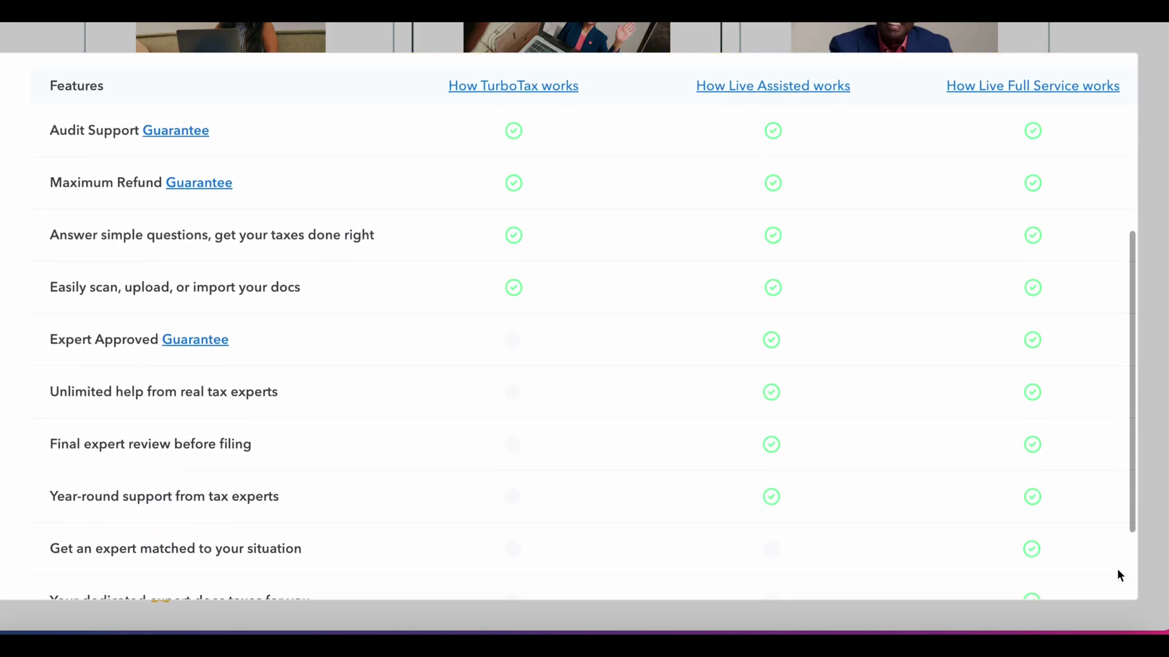
{"action": "scroll", "coordinate": [1118, 575], "scroll_direction": "down", "scroll_amount": 1}
{"action": "scroll", "coordinate": [1119, 575], "scroll_direction": "down", "scroll_amount": 1}
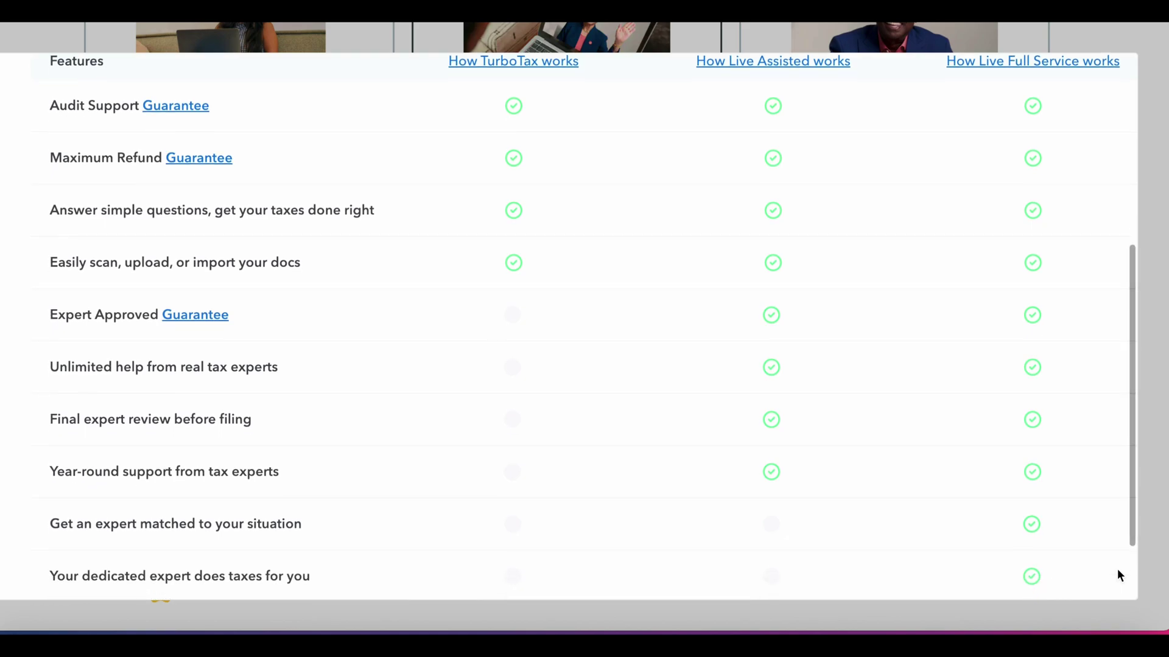
{"action": "scroll", "coordinate": [1119, 575], "scroll_direction": "down", "scroll_amount": 2}
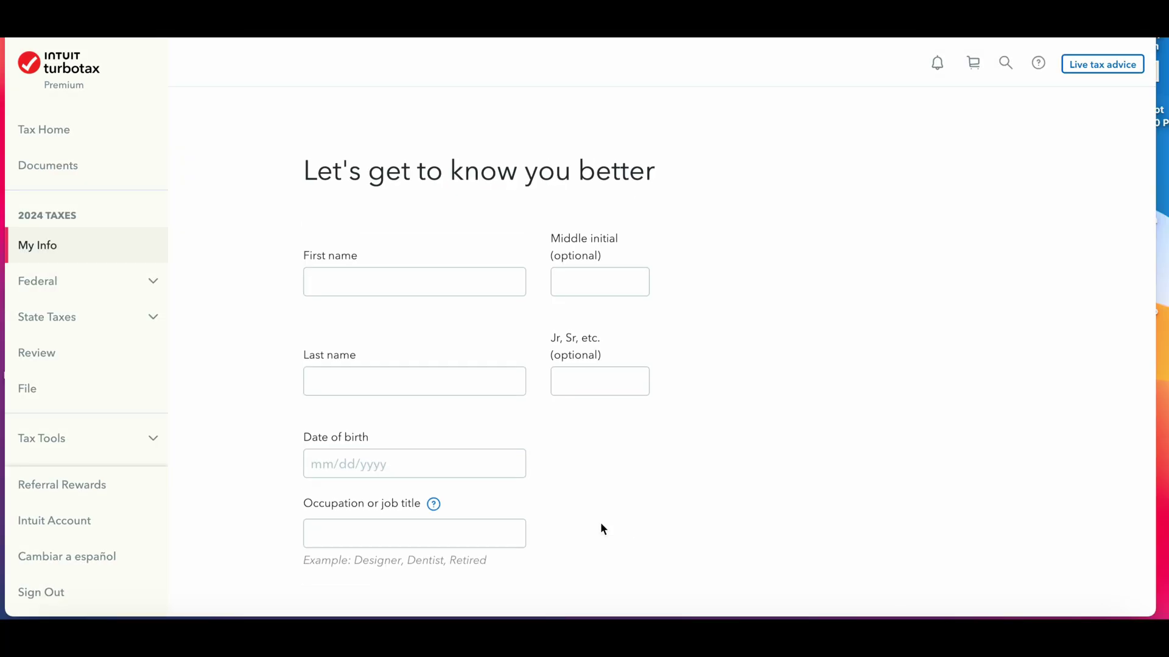
Step: Scroll through the blank name, date of birth and occupation form under My Info
{"action": "scroll", "coordinate": [569, 463], "scroll_direction": "down", "scroll_amount": 2}
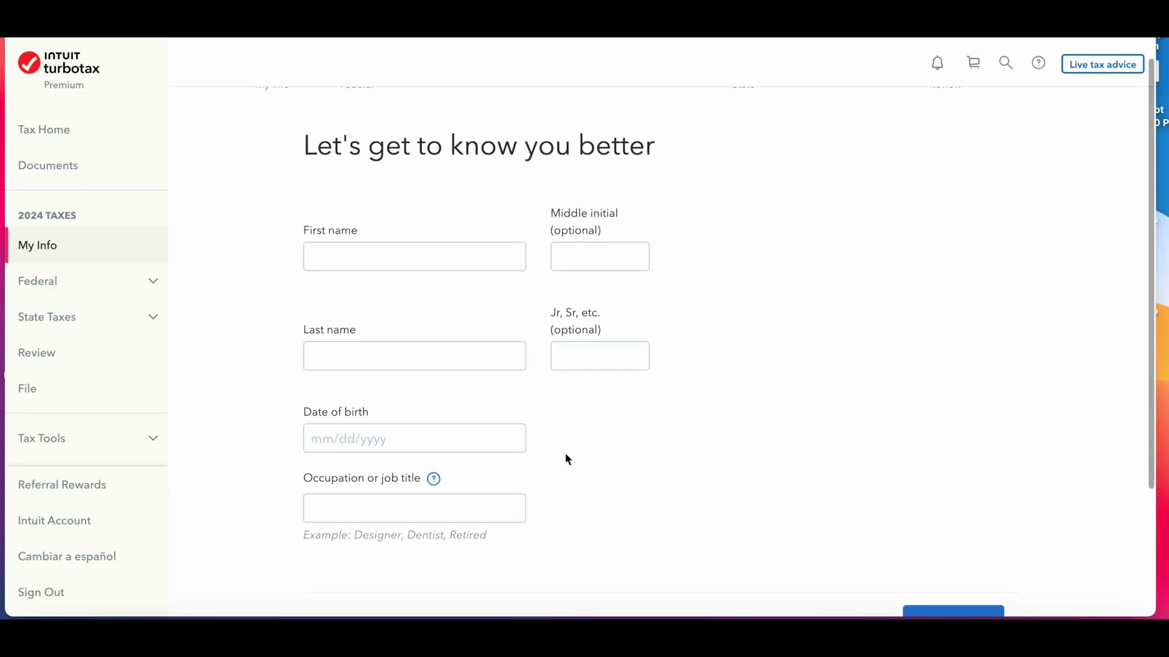
{"action": "scroll", "coordinate": [566, 460], "scroll_direction": "down", "scroll_amount": 2}
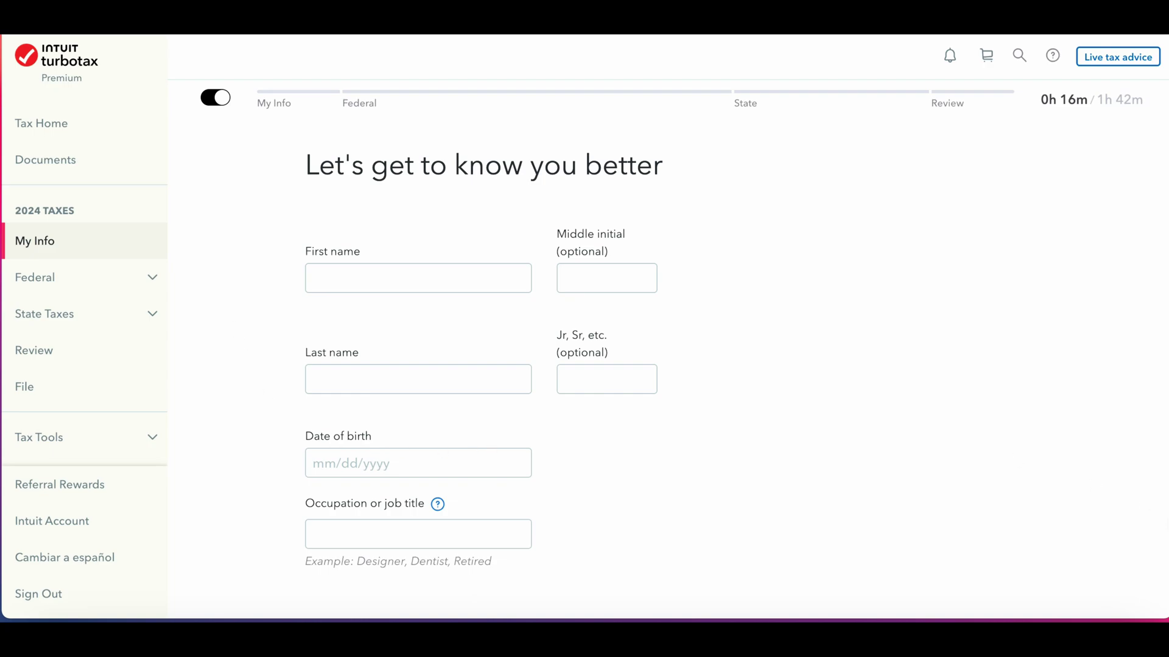
Step: Expand the Federal and State Taxes sections in the sidebar
{"action": "left_click", "coordinate": [150, 283]}
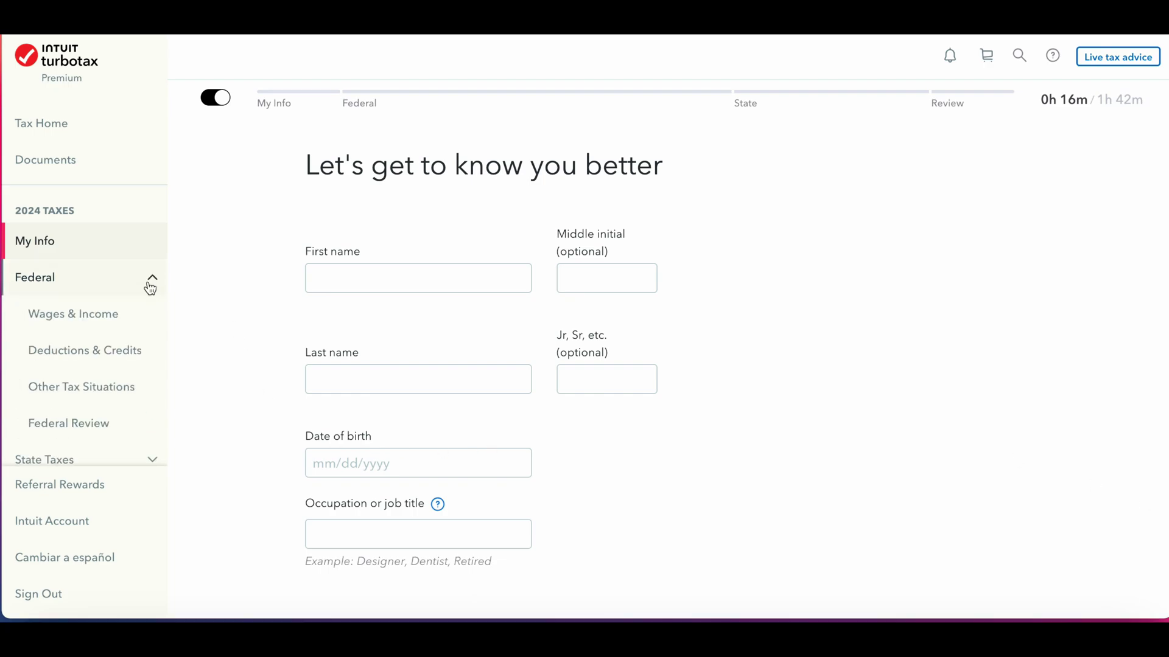
{"action": "scroll", "coordinate": [131, 431], "scroll_direction": "down", "scroll_amount": 1}
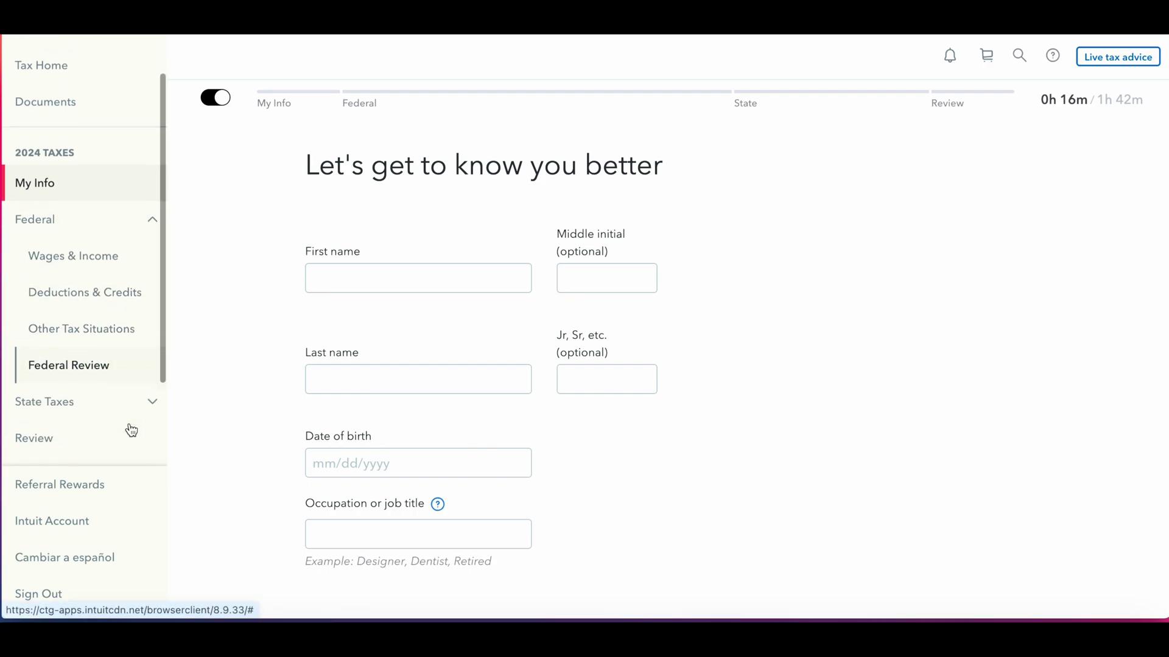
{"action": "left_click", "coordinate": [151, 405]}
{"action": "scroll", "coordinate": [153, 410], "scroll_direction": "down", "scroll_amount": 5}
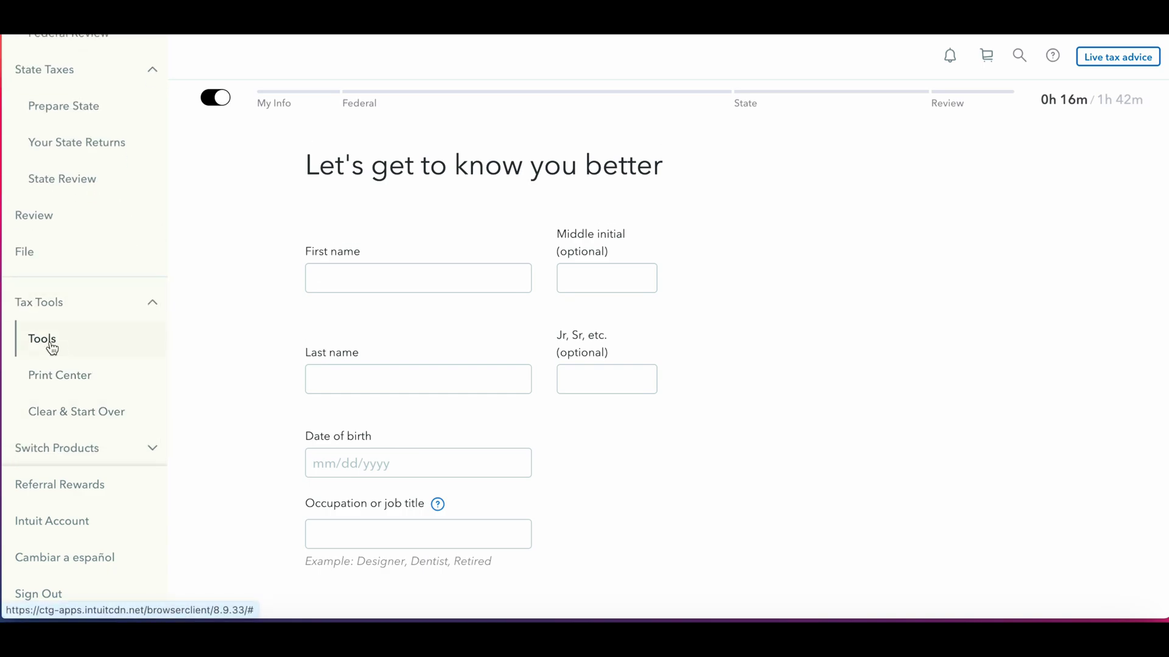
Step: Open and close the Tools Center, expand Switch Products, and bring up live tax advice
{"action": "left_click", "coordinate": [47, 341]}
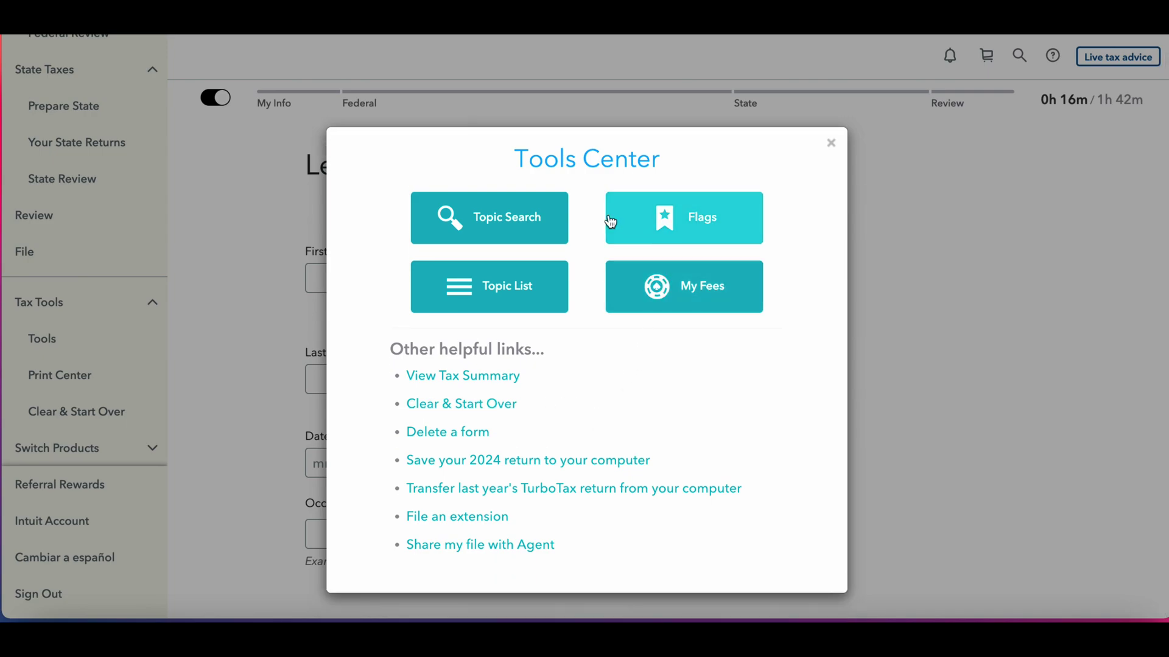
{"action": "left_click", "coordinate": [83, 421]}
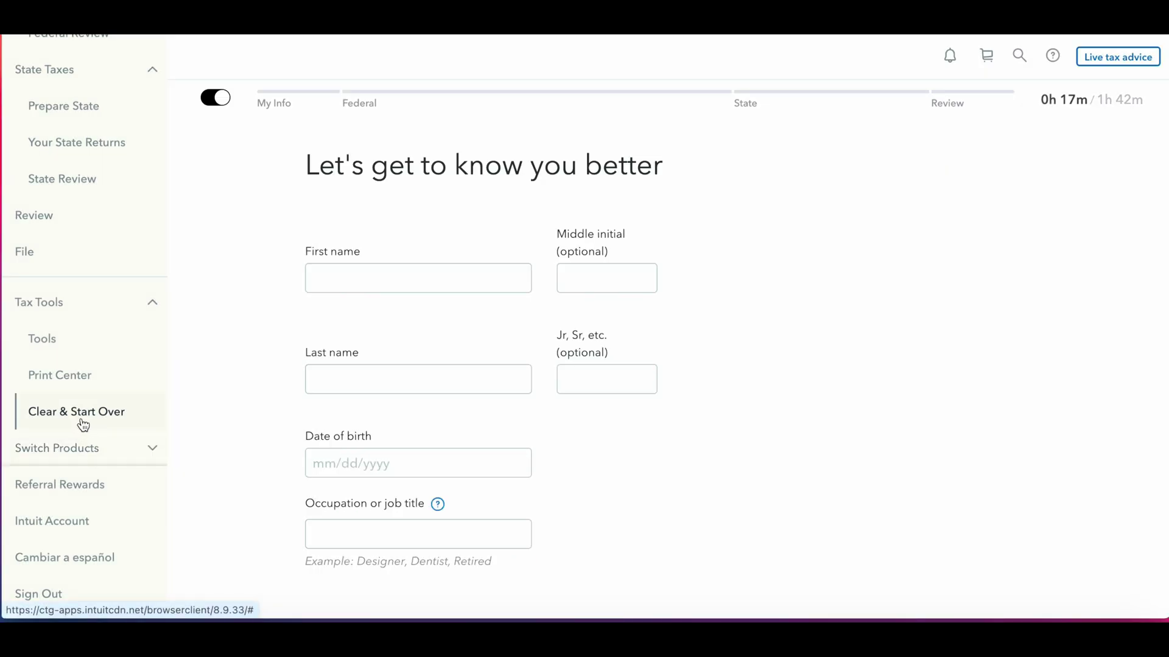
{"action": "left_click", "coordinate": [143, 456]}
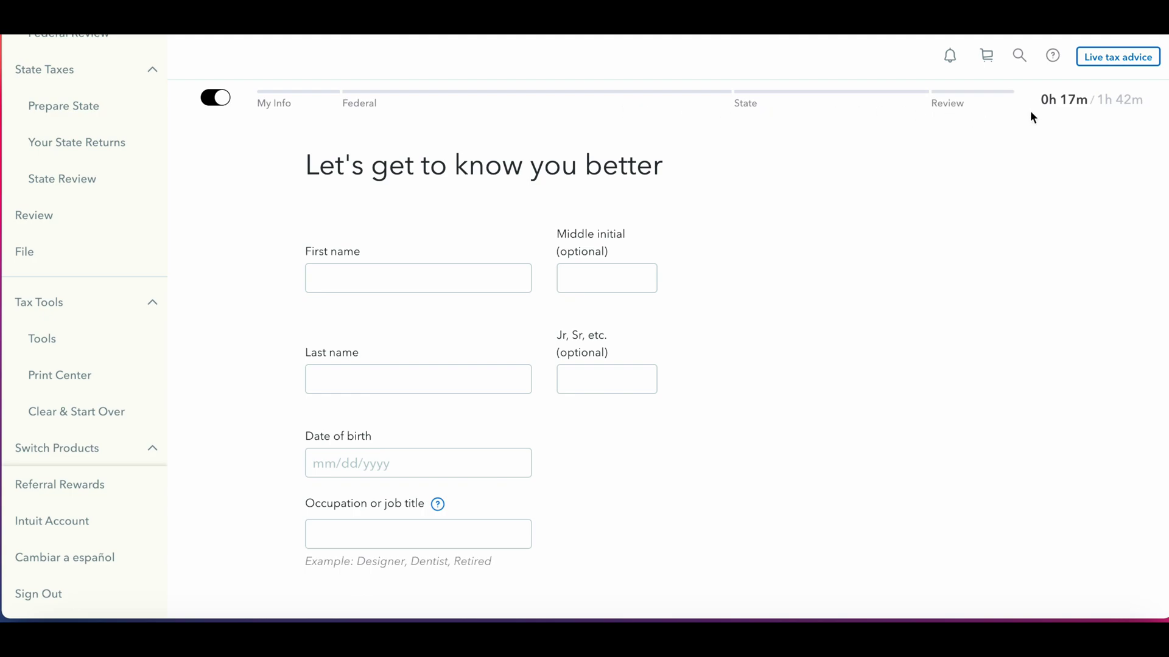
{"action": "left_click", "coordinate": [1114, 61]}
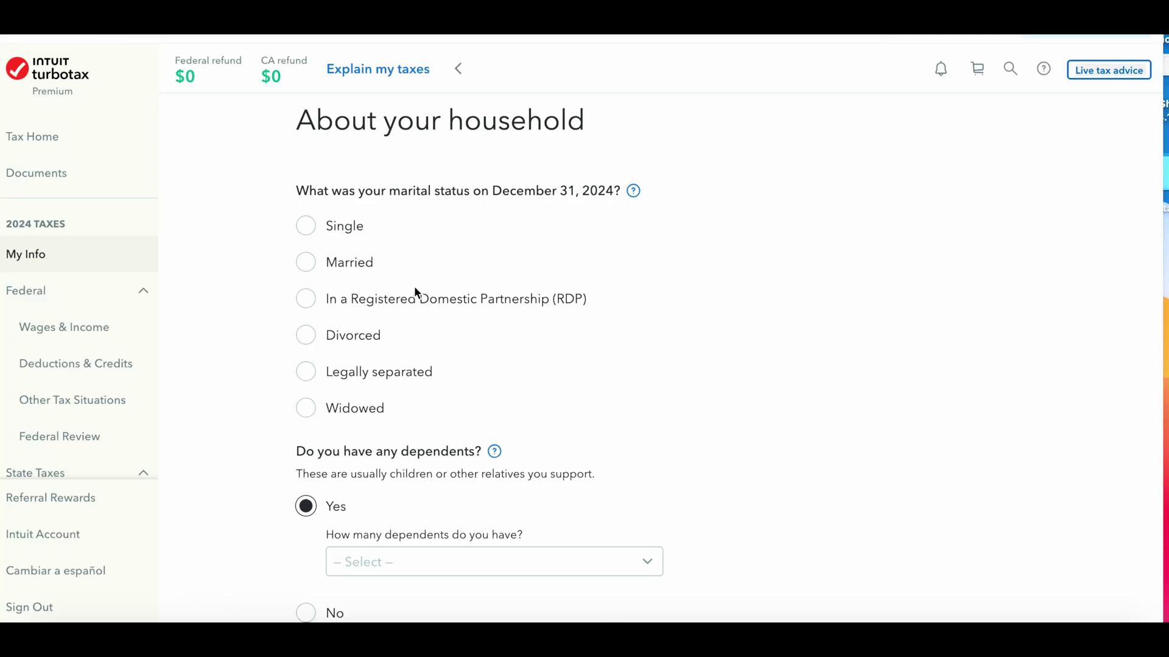
Step: Set marital status to Married, planning to file jointly, and continue past the spouse's info
{"action": "left_click", "coordinate": [352, 265]}
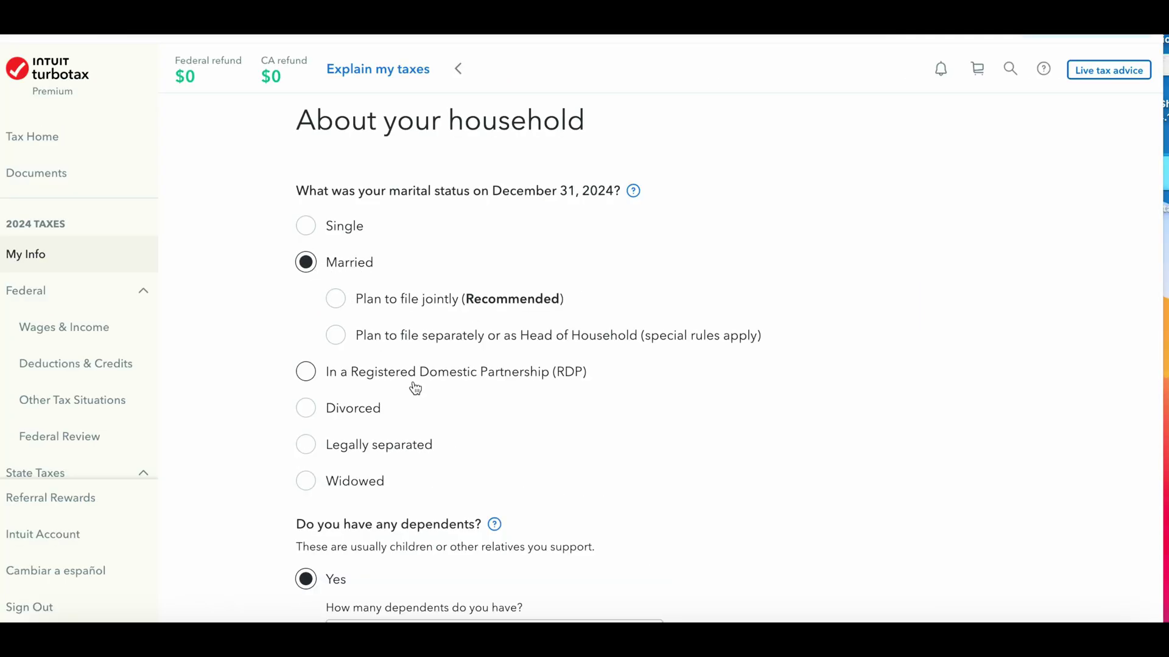
{"action": "scroll", "coordinate": [414, 387], "scroll_direction": "down", "scroll_amount": 2}
{"action": "scroll", "coordinate": [413, 383], "scroll_direction": "down", "scroll_amount": 1}
{"action": "left_click", "coordinate": [402, 257]}
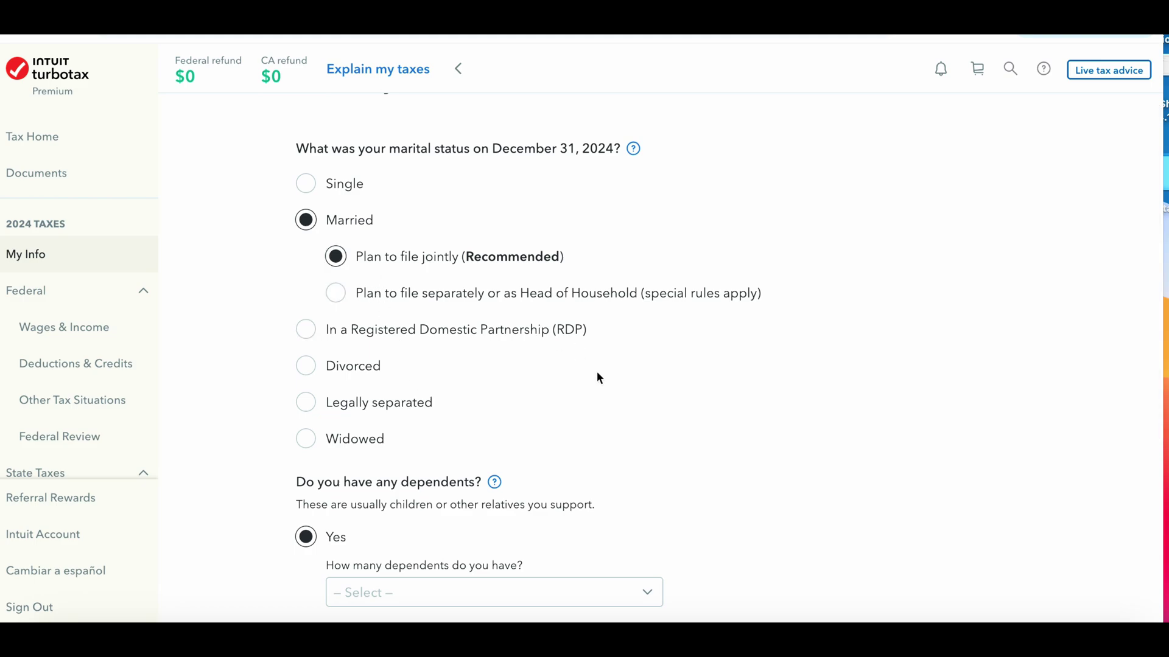
{"action": "scroll", "coordinate": [597, 378], "scroll_direction": "down", "scroll_amount": 2}
{"action": "scroll", "coordinate": [597, 378], "scroll_direction": "down", "scroll_amount": 4}
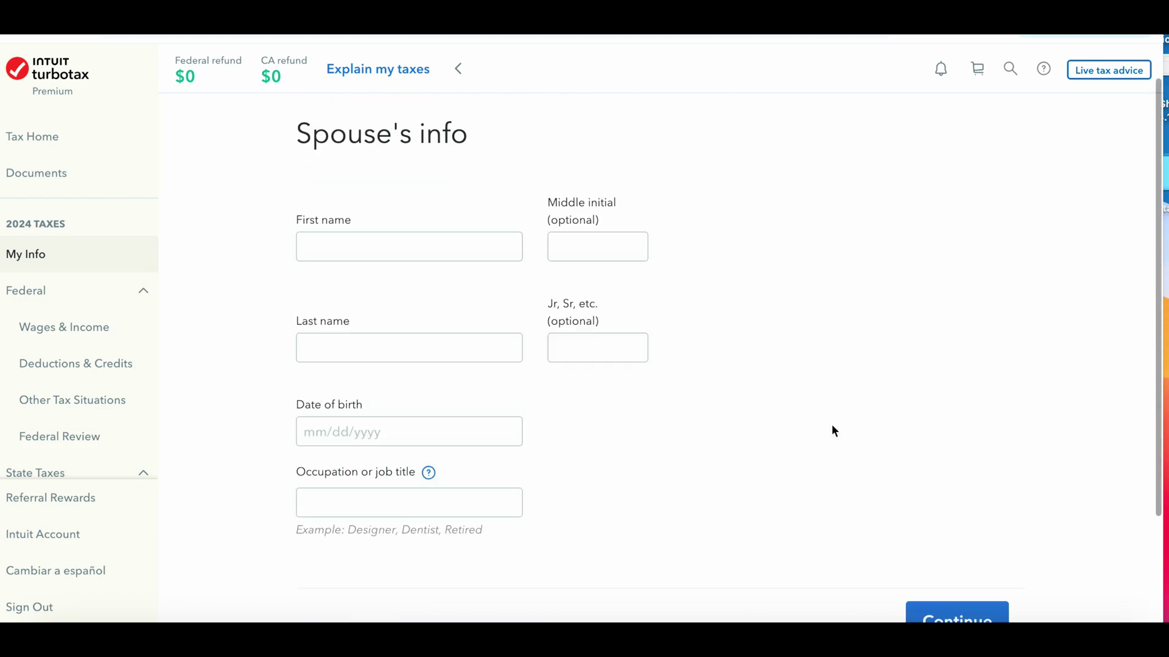
{"action": "scroll", "coordinate": [834, 431], "scroll_direction": "down", "scroll_amount": 1}
{"action": "left_click", "coordinate": [941, 563]}
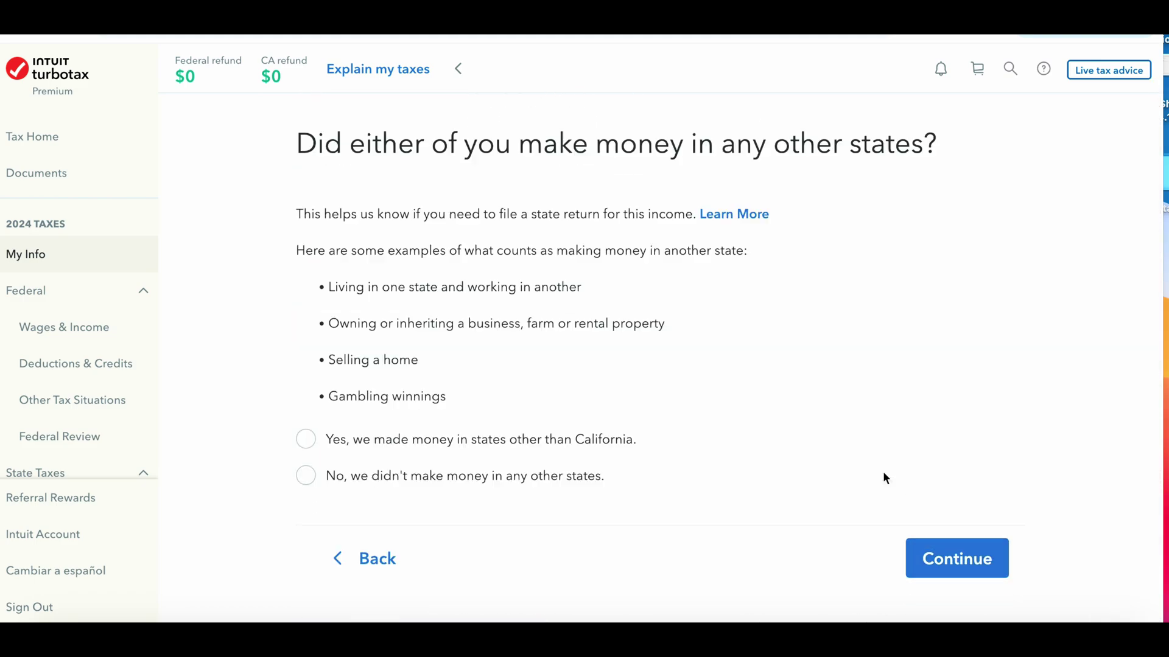
Step: Answer that no money was made in other states and accept Married Filing Jointly
{"action": "left_click", "coordinate": [586, 479]}
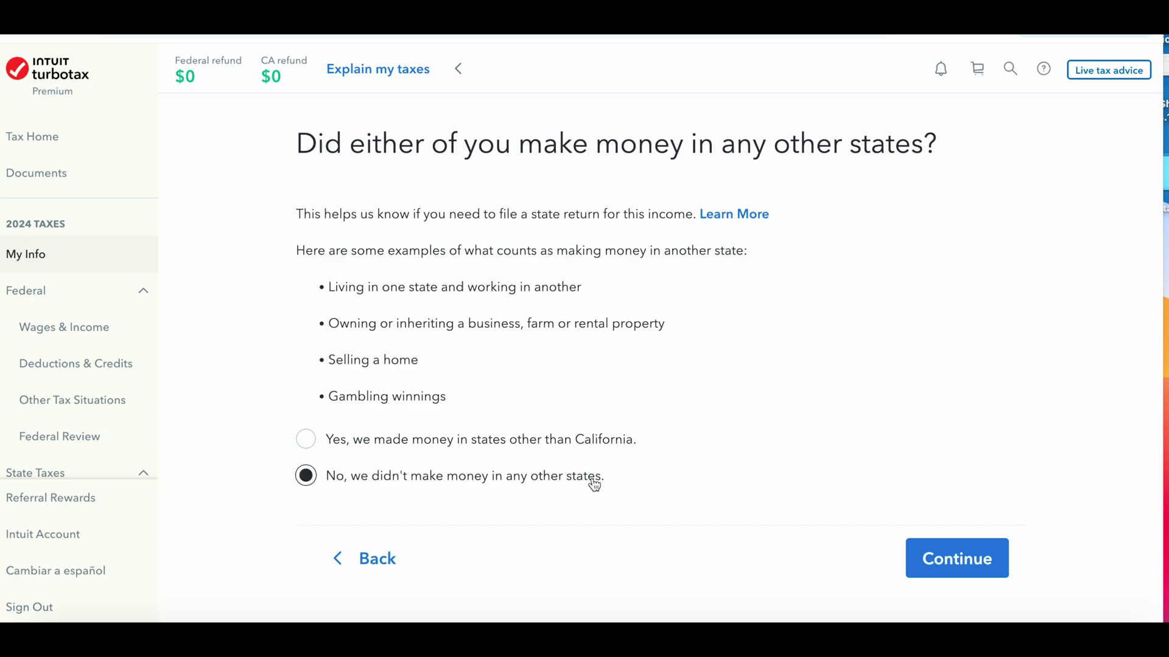
{"action": "left_click", "coordinate": [926, 564]}
{"action": "left_click", "coordinate": [955, 449]}
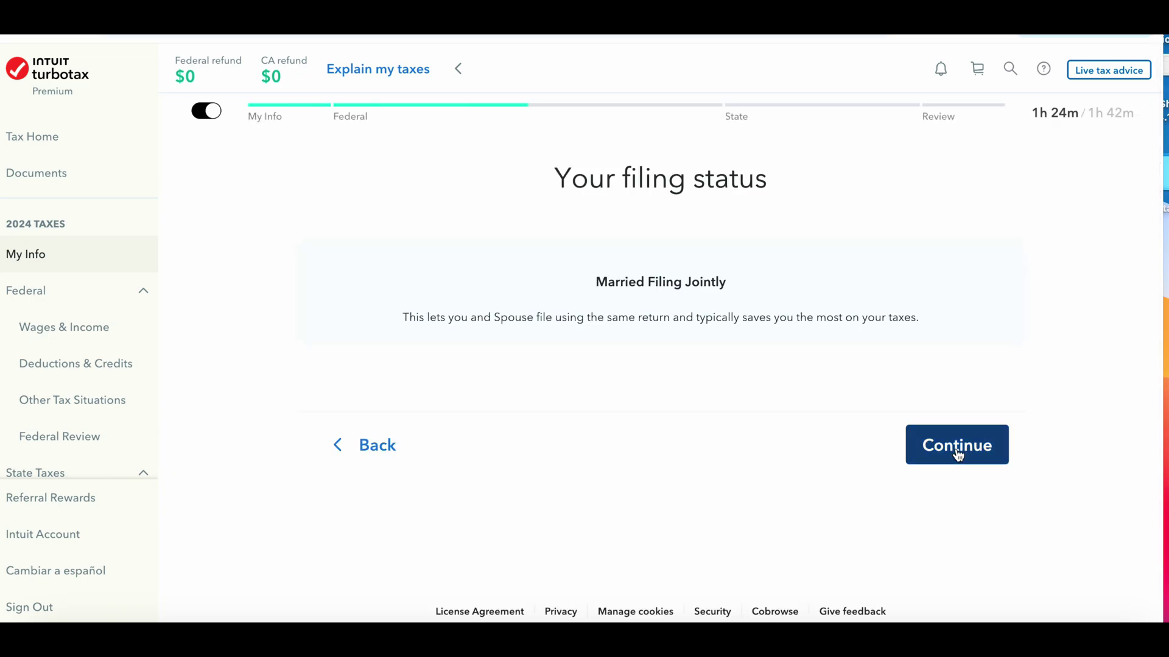
Step: Review the filing status and Personal profile pages on the way to 'Who do you support?'
{"action": "scroll", "coordinate": [817, 538], "scroll_direction": "down", "scroll_amount": 2}
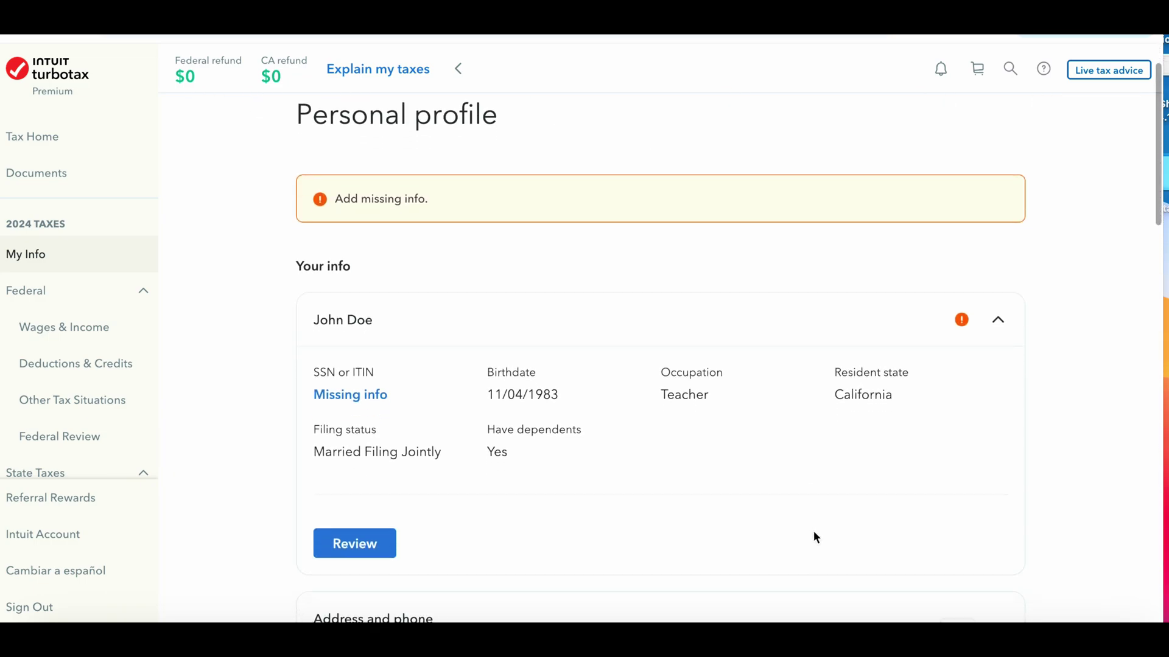
{"action": "scroll", "coordinate": [817, 538], "scroll_direction": "down", "scroll_amount": 2}
{"action": "scroll", "coordinate": [816, 537], "scroll_direction": "up", "scroll_amount": 3}
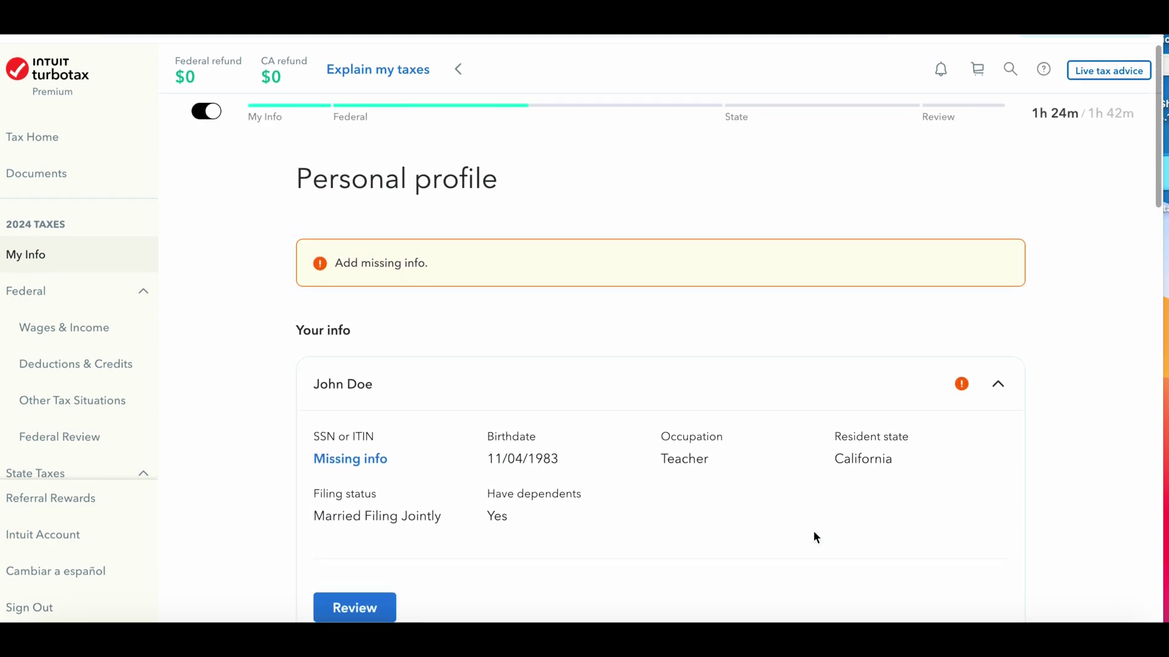
{"action": "scroll", "coordinate": [814, 535], "scroll_direction": "down", "scroll_amount": 2}
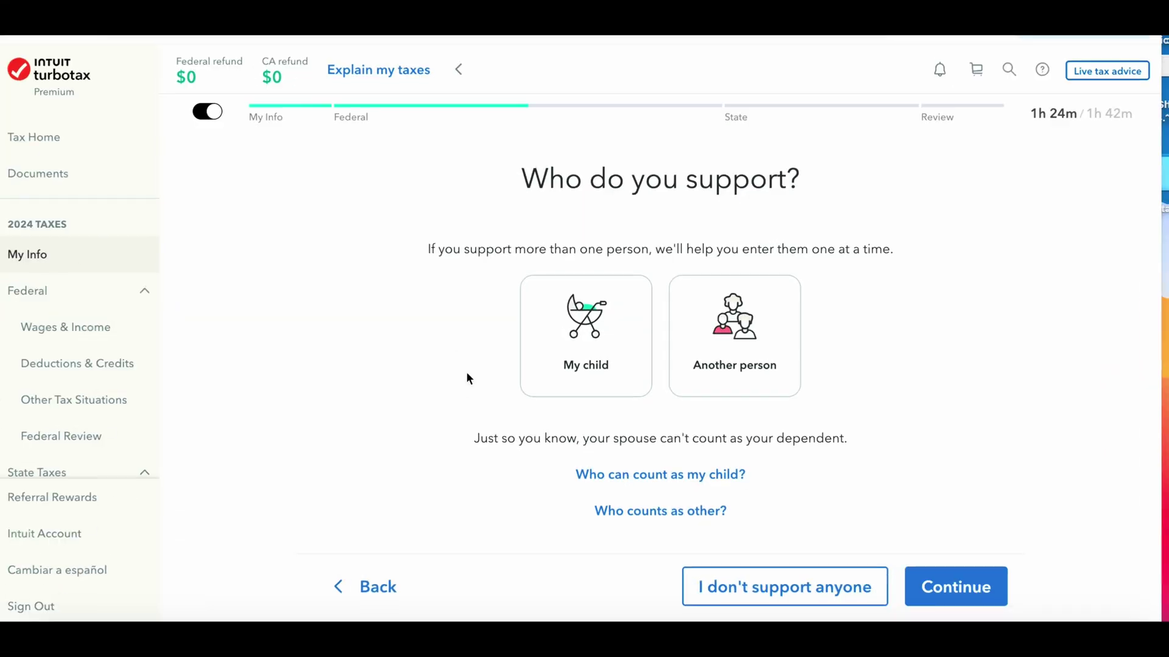
{"action": "scroll", "coordinate": [467, 376], "scroll_direction": "down", "scroll_amount": 1}
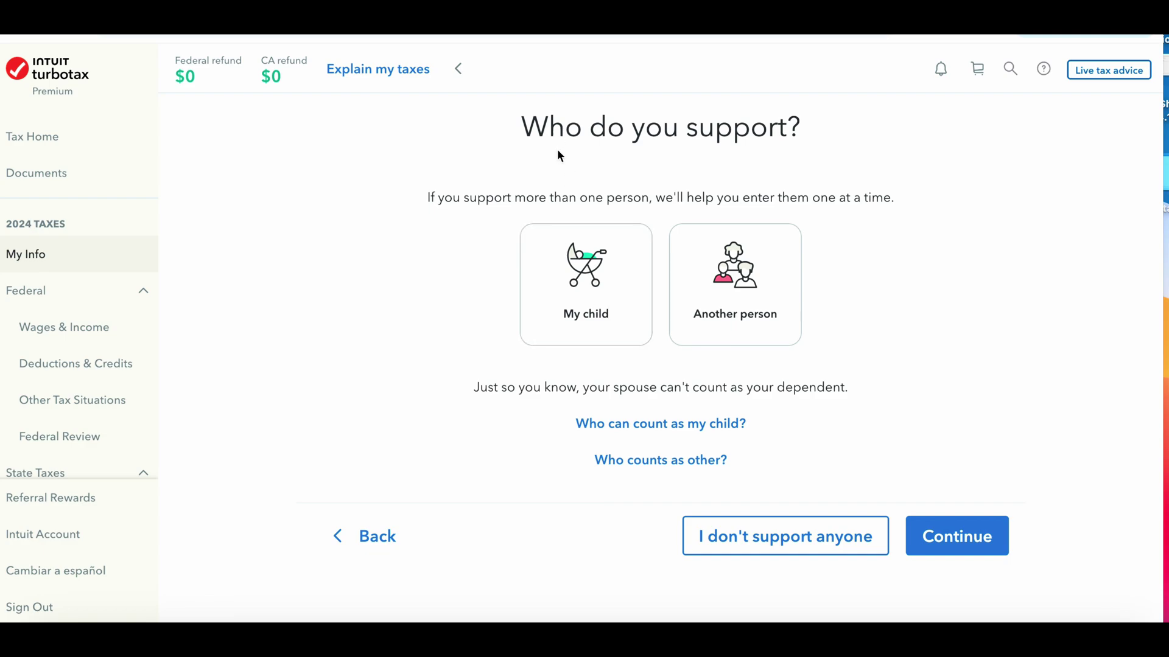
Step: Choose My child as the supported dependent and skip the Social Security number for now
{"action": "left_click", "coordinate": [595, 291]}
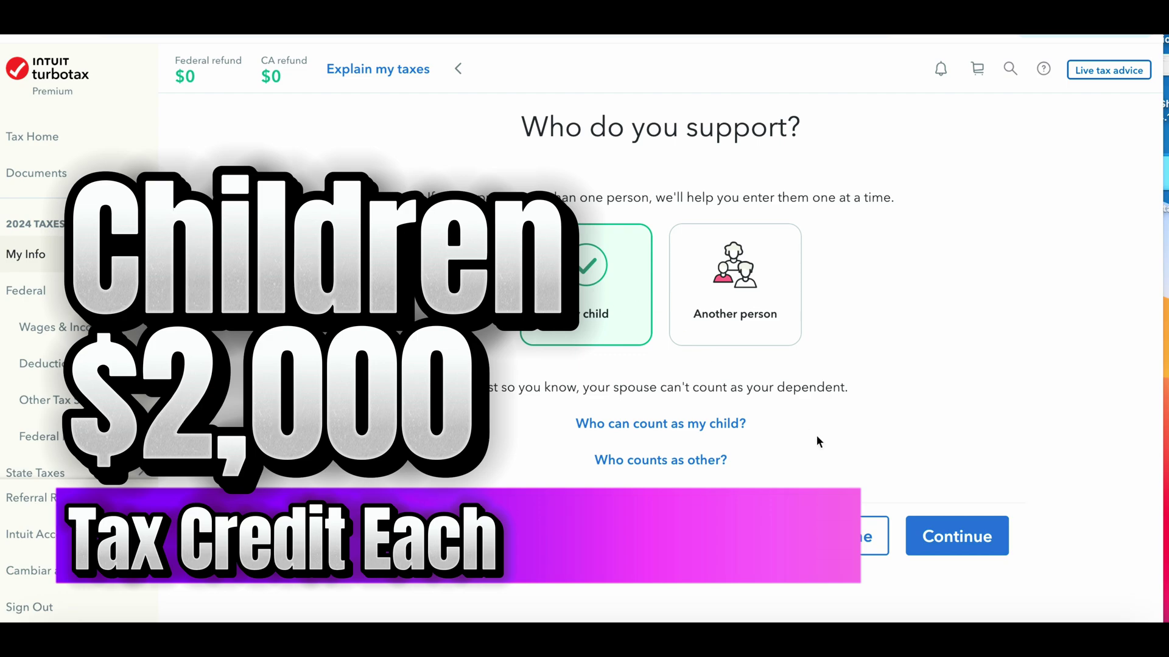
{"action": "left_click", "coordinate": [962, 534]}
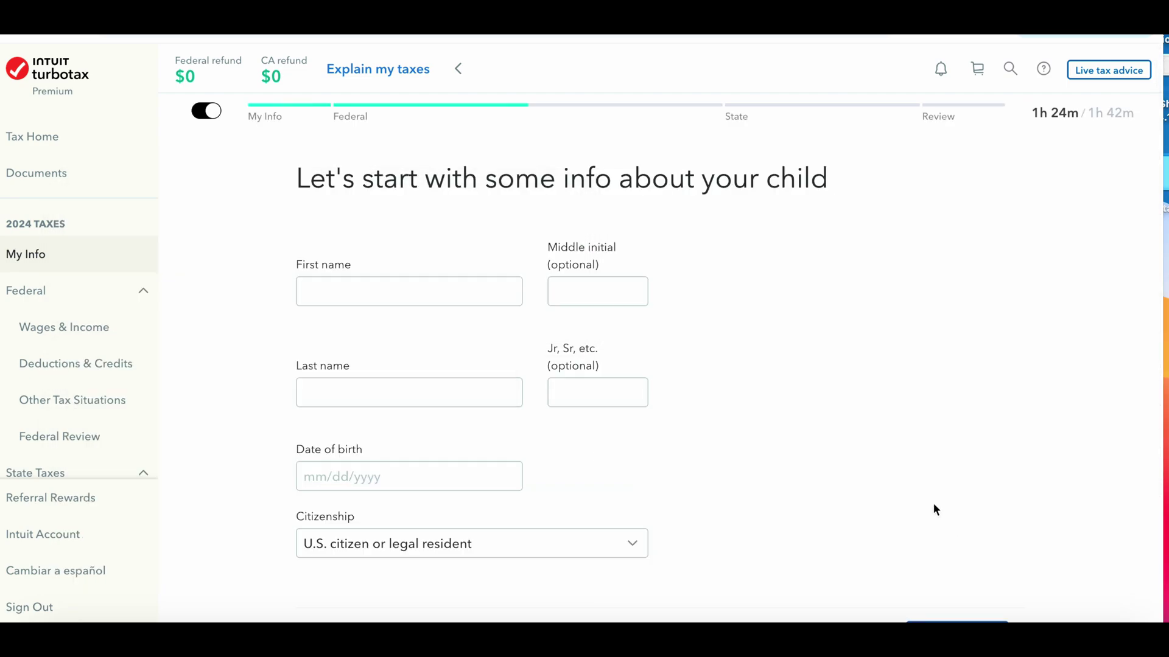
{"action": "scroll", "coordinate": [894, 487], "scroll_direction": "down", "scroll_amount": 2}
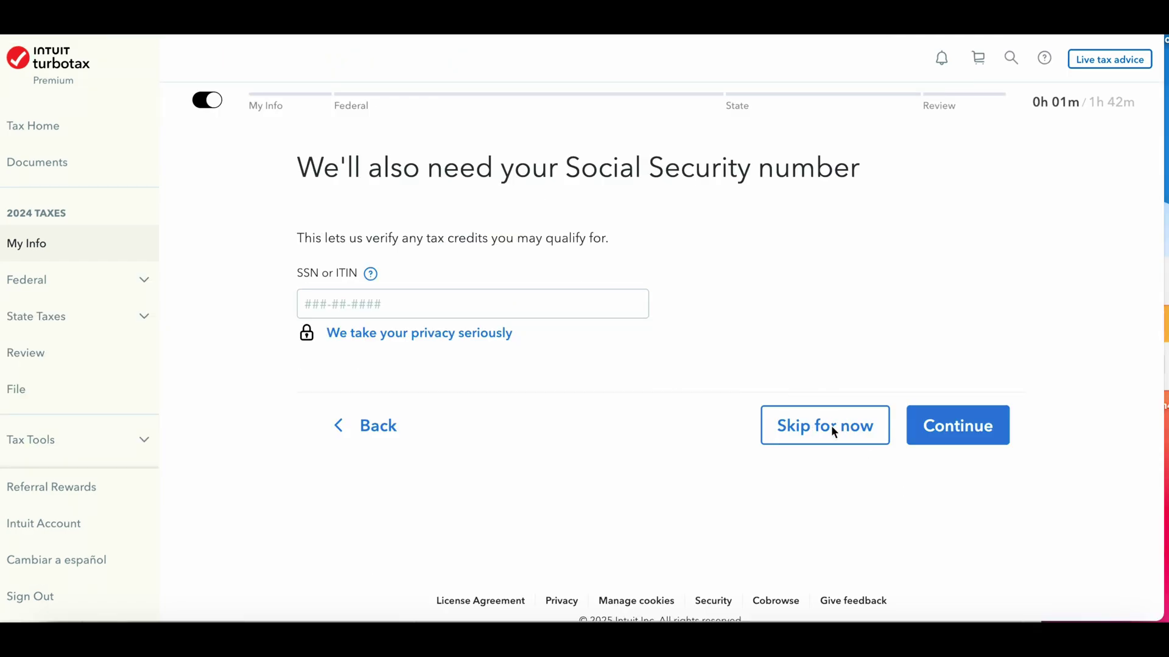
{"action": "left_click", "coordinate": [832, 429]}
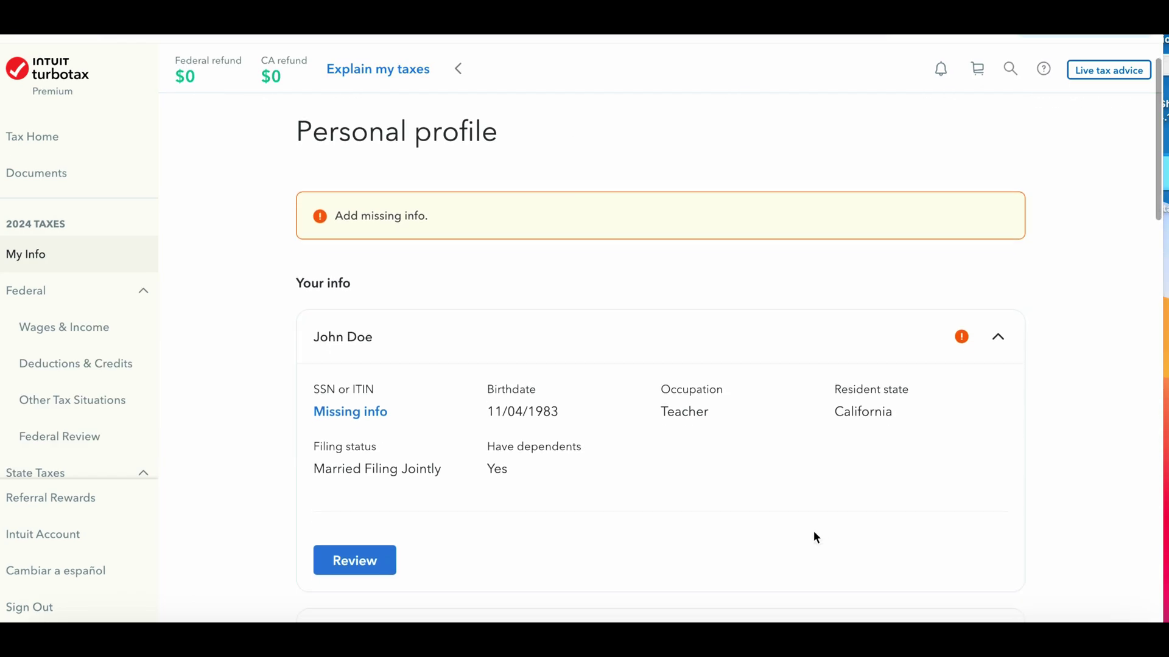
{"action": "scroll", "coordinate": [815, 533], "scroll_direction": "down", "scroll_amount": 2}
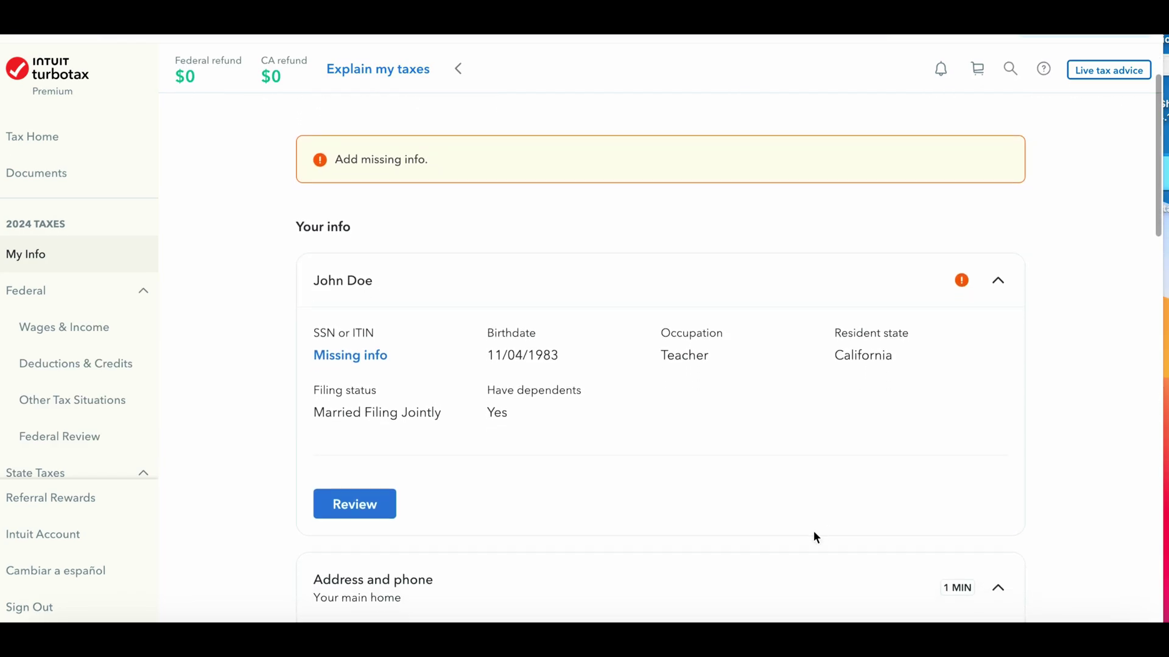
{"action": "scroll", "coordinate": [814, 533], "scroll_direction": "down", "scroll_amount": 3}
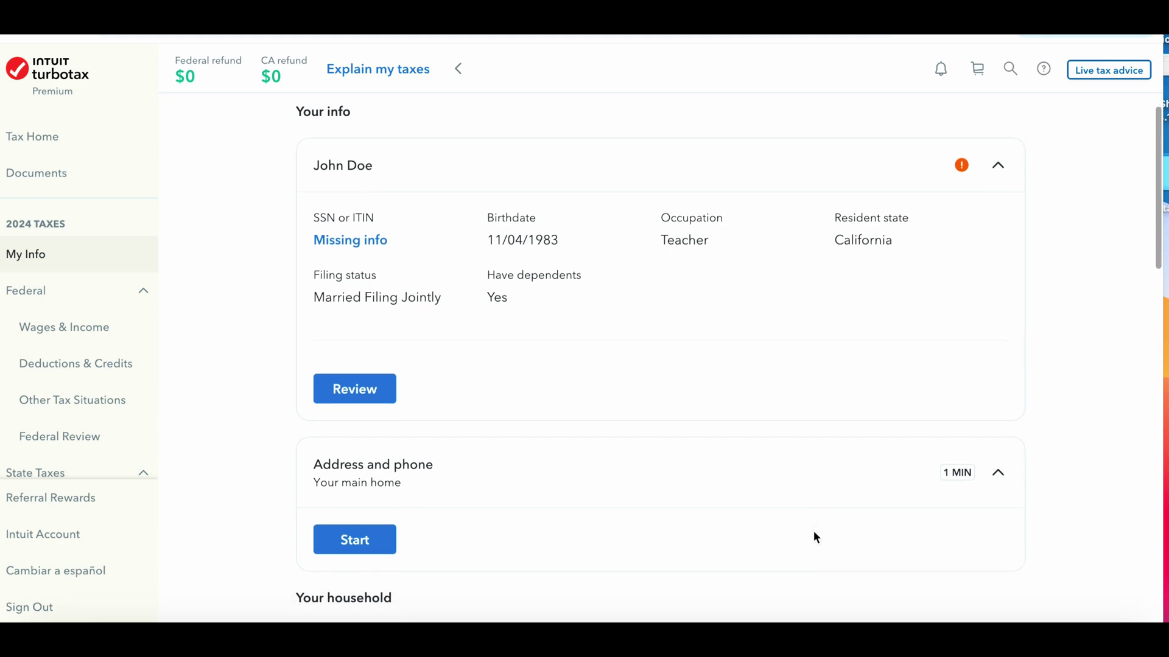
Step: Read the income tax rates update and help search panel, then start adding income
{"action": "scroll", "coordinate": [817, 538], "scroll_direction": "down", "scroll_amount": 1}
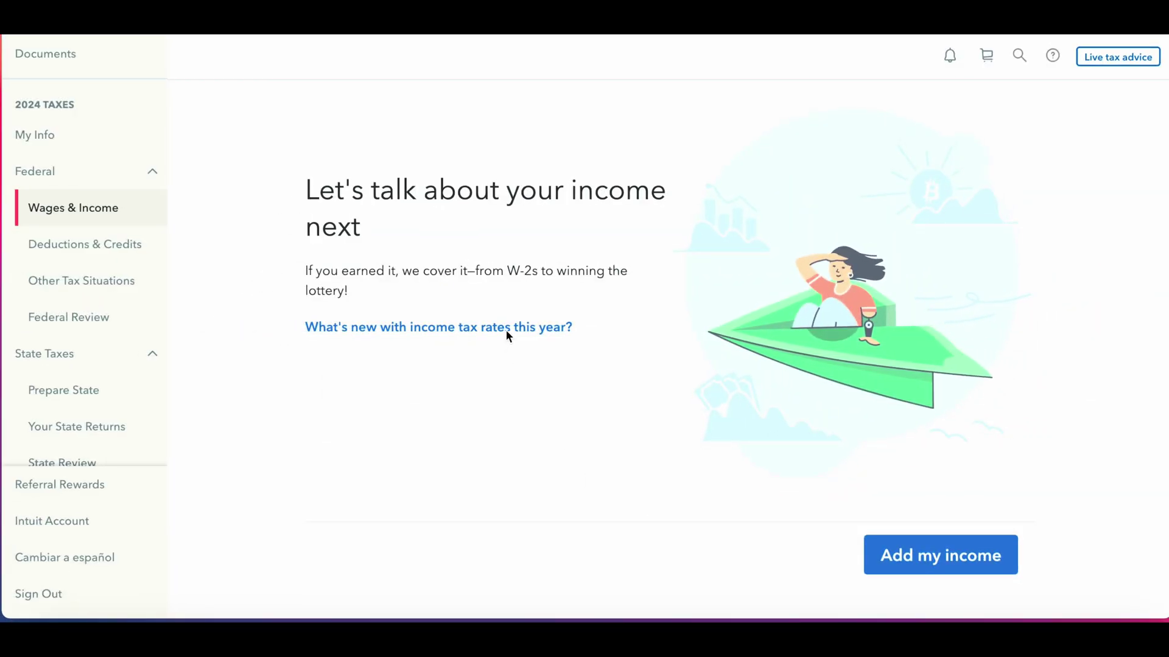
{"action": "left_click", "coordinate": [535, 328]}
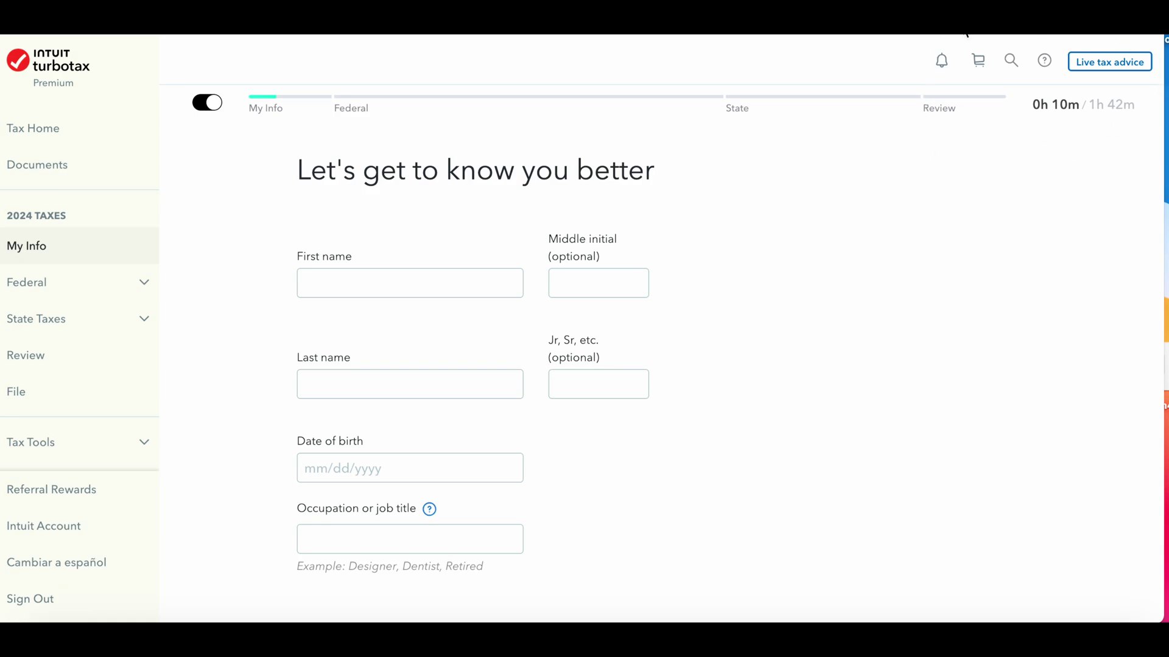
{"action": "left_click", "coordinate": [1011, 60]}
{"action": "scroll", "coordinate": [992, 219], "scroll_direction": "down", "scroll_amount": 3}
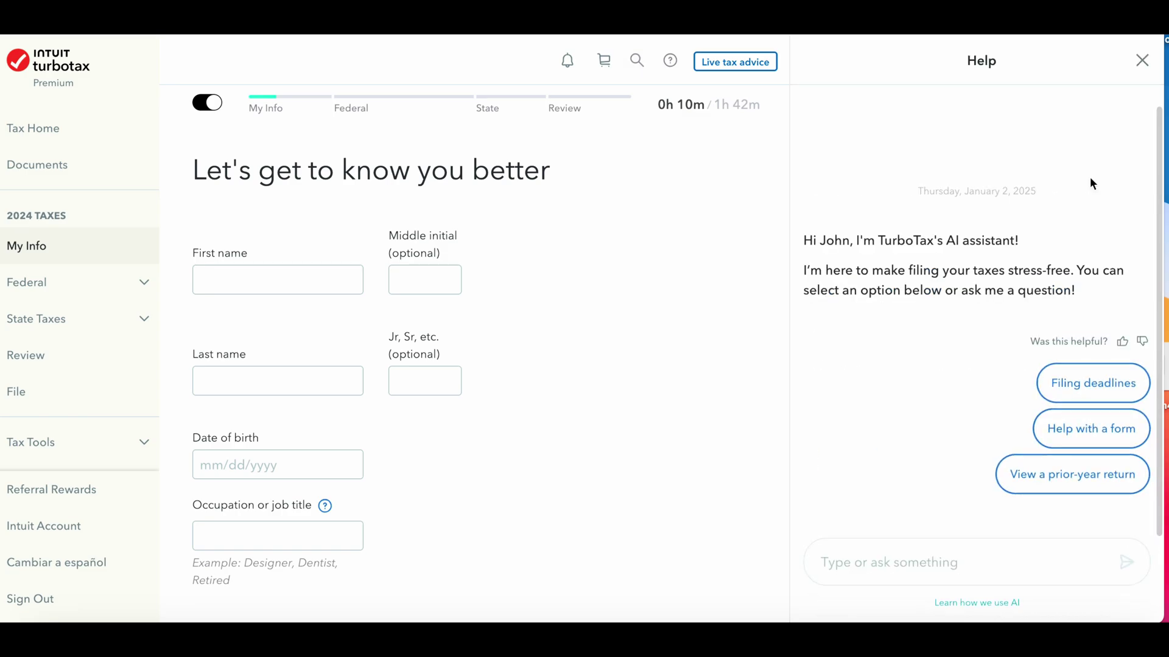
{"action": "scroll", "coordinate": [1091, 184], "scroll_direction": "down", "scroll_amount": 2}
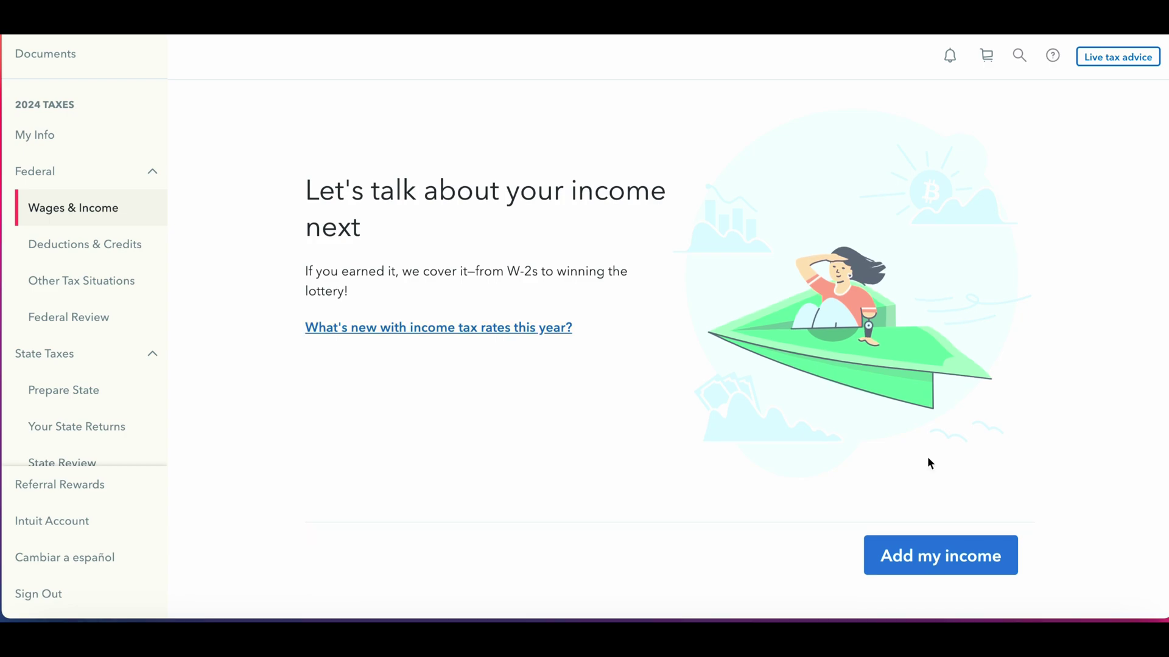
{"action": "left_click", "coordinate": [933, 558]}
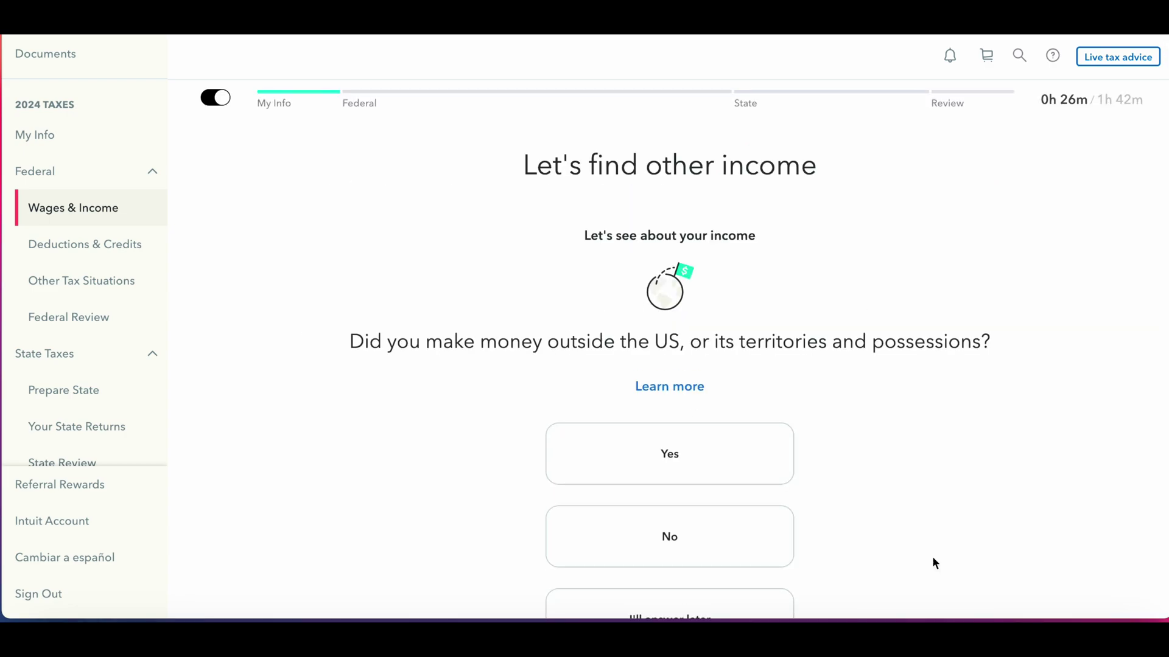
Step: Answer No to income from outside the US and defer the interest income question
{"action": "scroll", "coordinate": [833, 338], "scroll_direction": "down", "scroll_amount": 1}
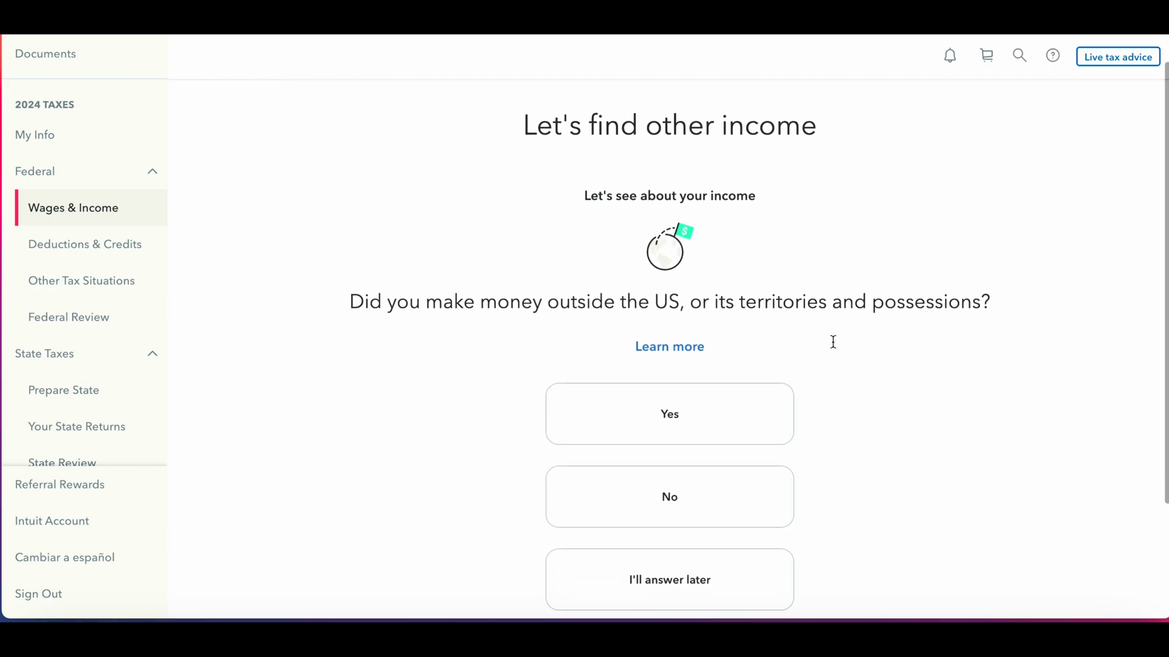
{"action": "scroll", "coordinate": [898, 368], "scroll_direction": "down", "scroll_amount": 1}
{"action": "left_click", "coordinate": [754, 446]}
{"action": "scroll", "coordinate": [925, 461], "scroll_direction": "down", "scroll_amount": 1}
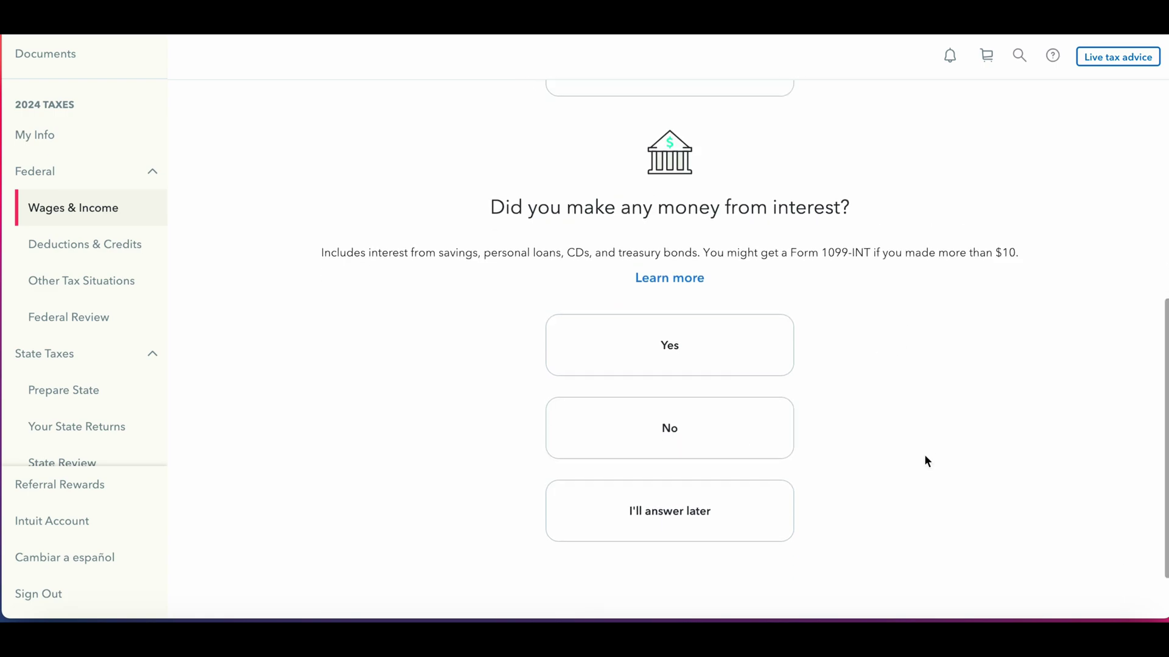
{"action": "left_click", "coordinate": [691, 521]}
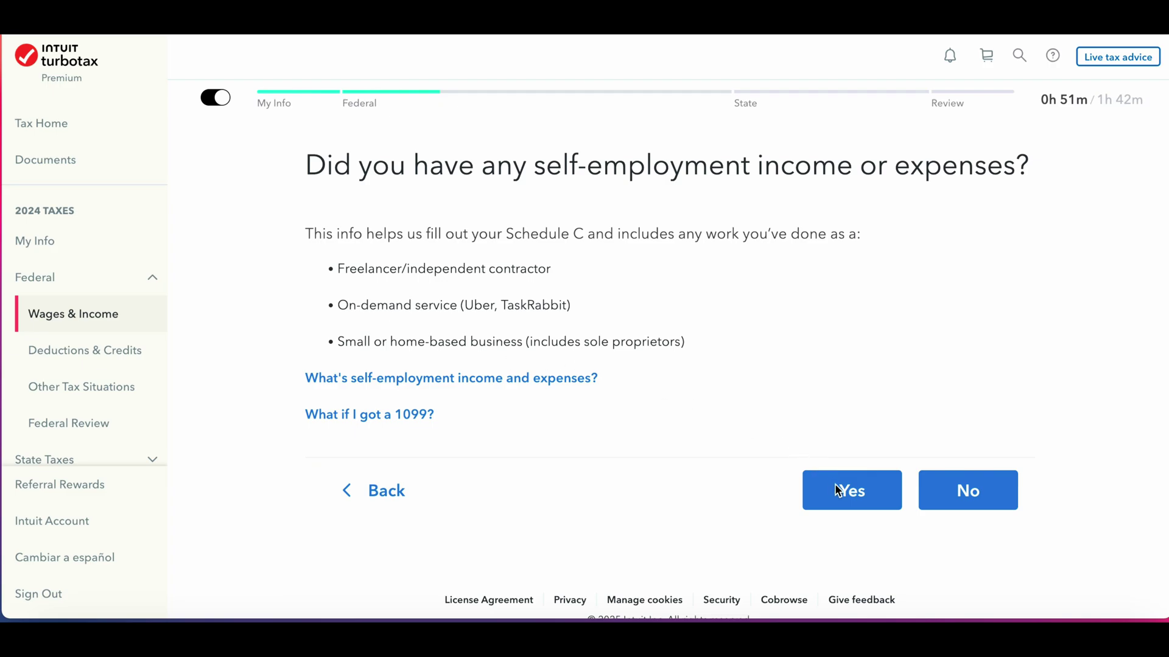
Step: Confirm having self-employment income or expenses, collapsing and restoring the Federal and CA refund header
{"action": "left_click", "coordinate": [853, 498]}
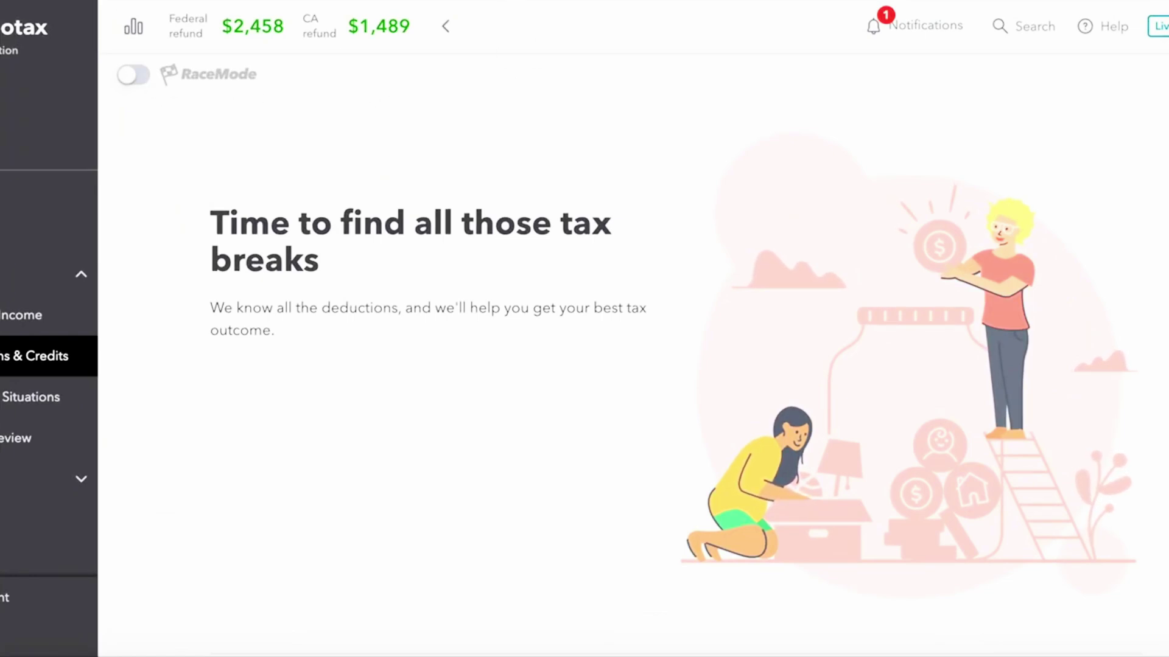
{"action": "left_click", "coordinate": [445, 28]}
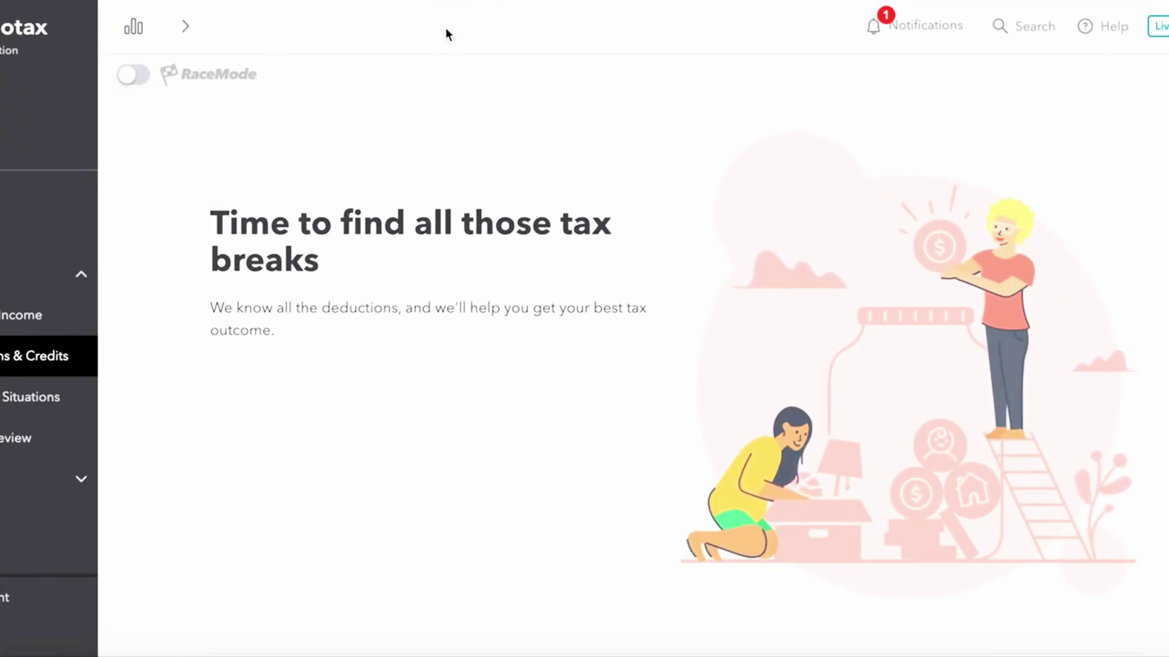
{"action": "left_click", "coordinate": [185, 26]}
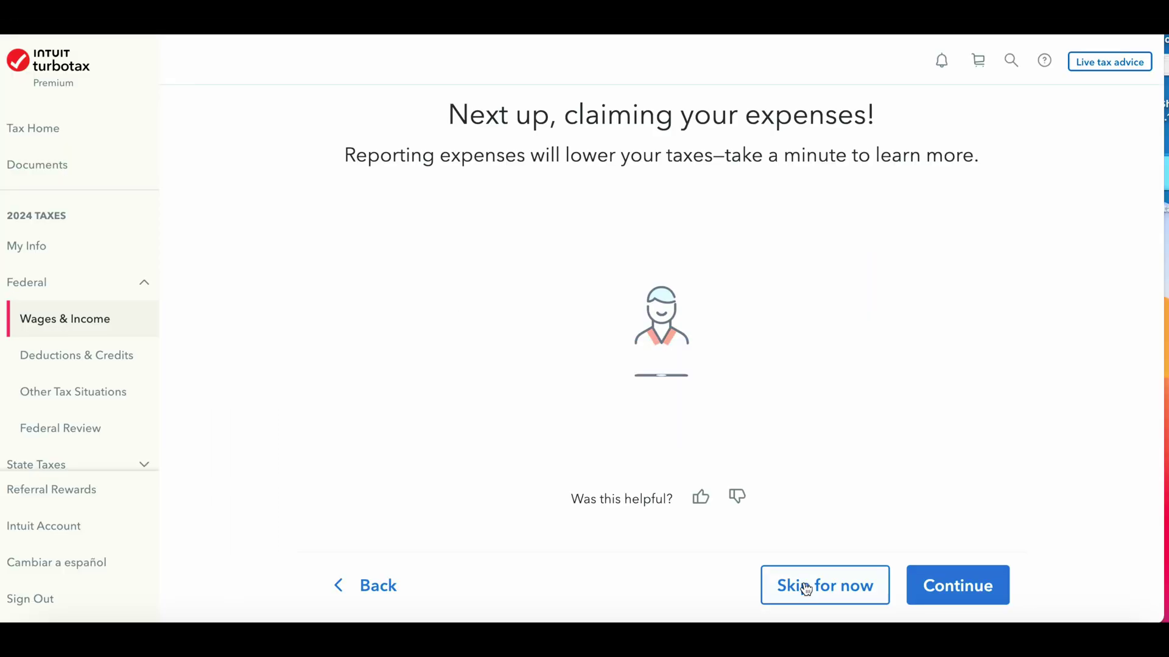
Step: Review the self-employment expense categories and play the expenses explainer video
{"action": "left_click", "coordinate": [956, 593]}
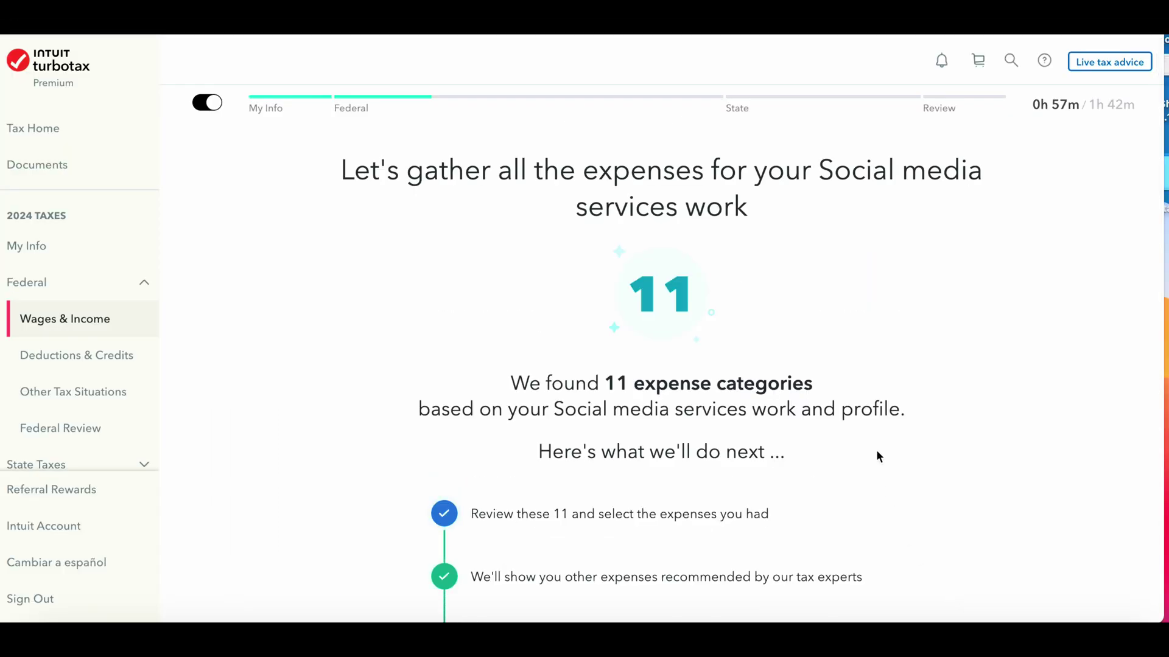
{"action": "scroll", "coordinate": [877, 452], "scroll_direction": "down", "scroll_amount": 1}
{"action": "scroll", "coordinate": [907, 485], "scroll_direction": "down", "scroll_amount": 1}
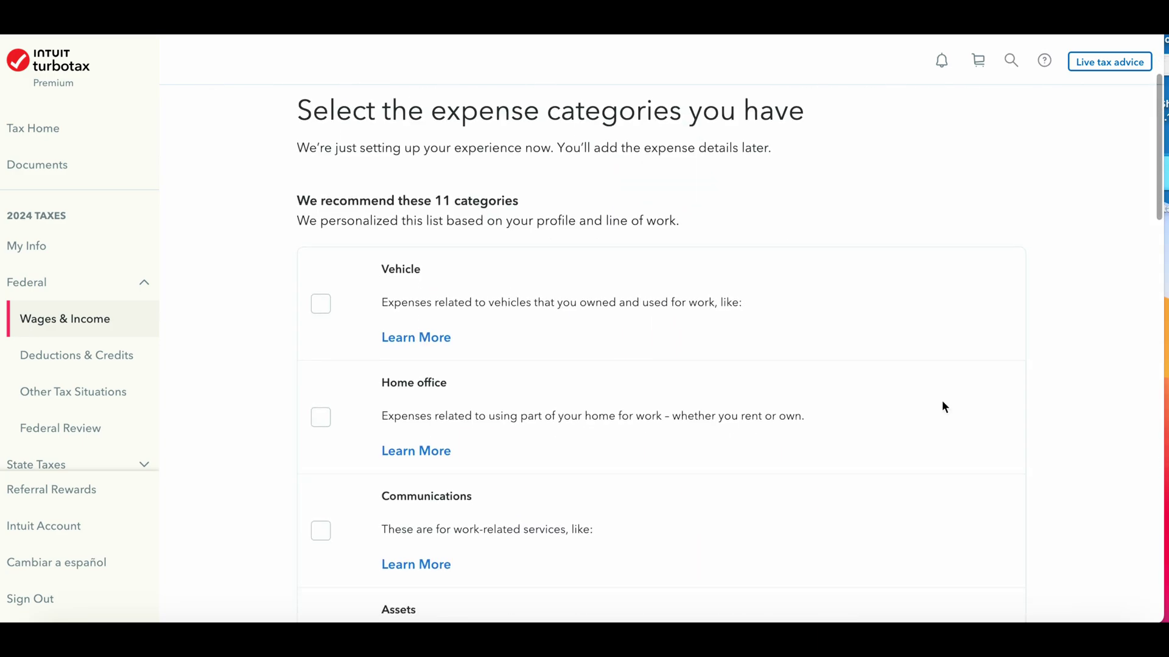
{"action": "scroll", "coordinate": [944, 407], "scroll_direction": "down", "scroll_amount": 2}
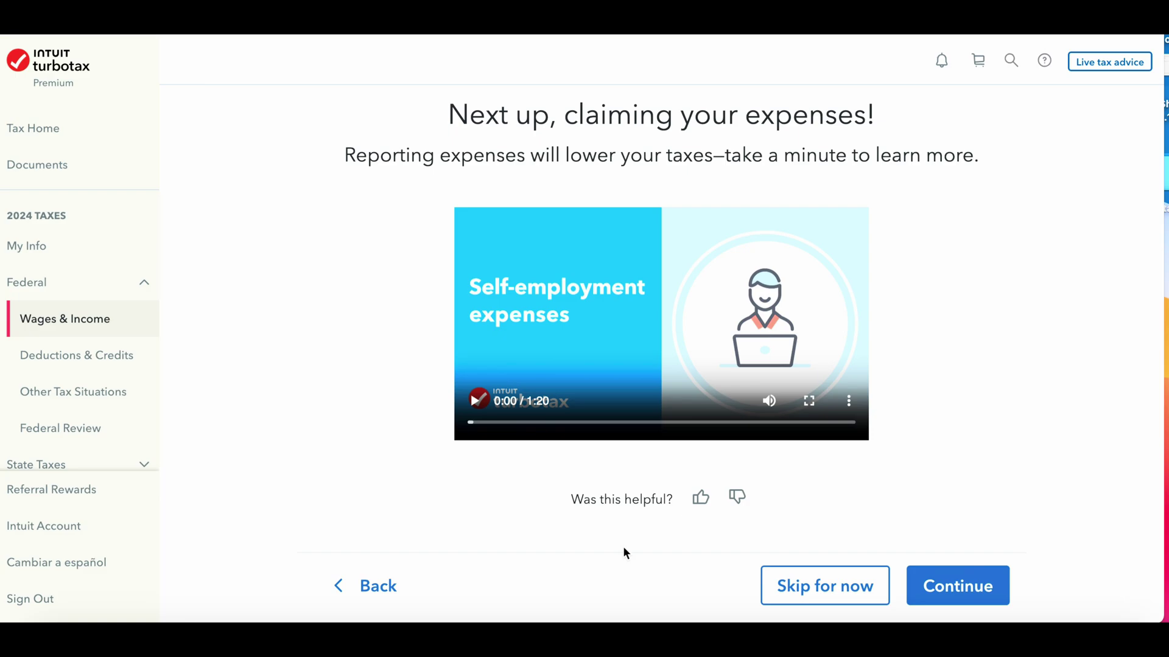
{"action": "left_click", "coordinate": [476, 402]}
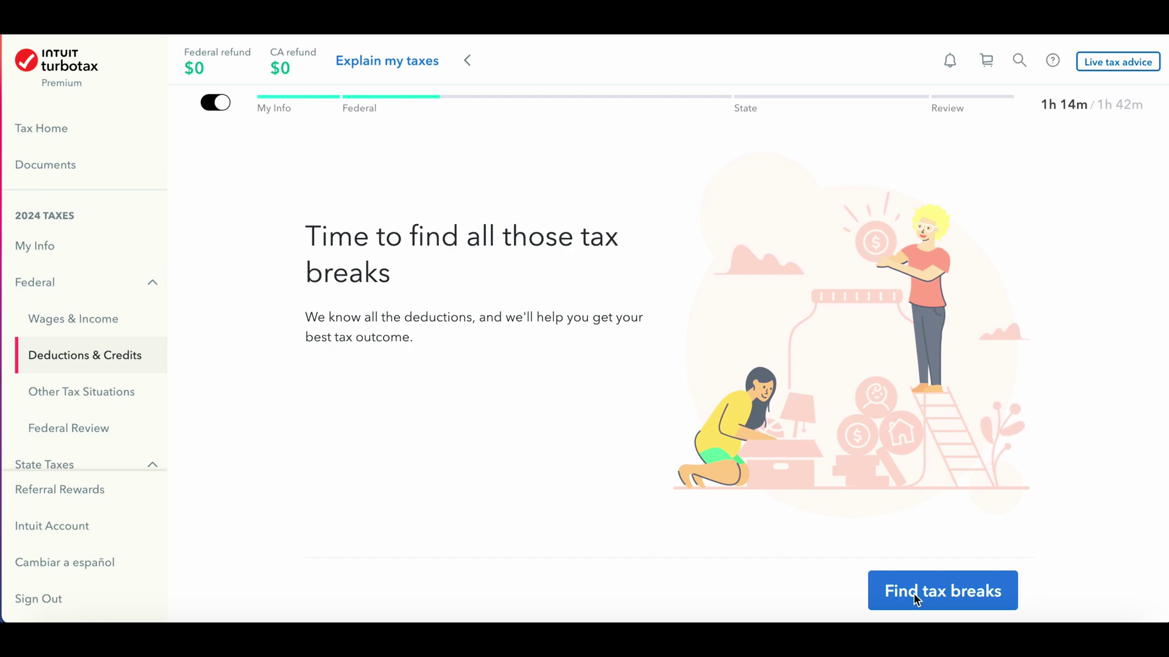
Step: Start the deductions questions, answering No to boat or vehicle taxes and medical expenses
{"action": "left_click", "coordinate": [917, 599]}
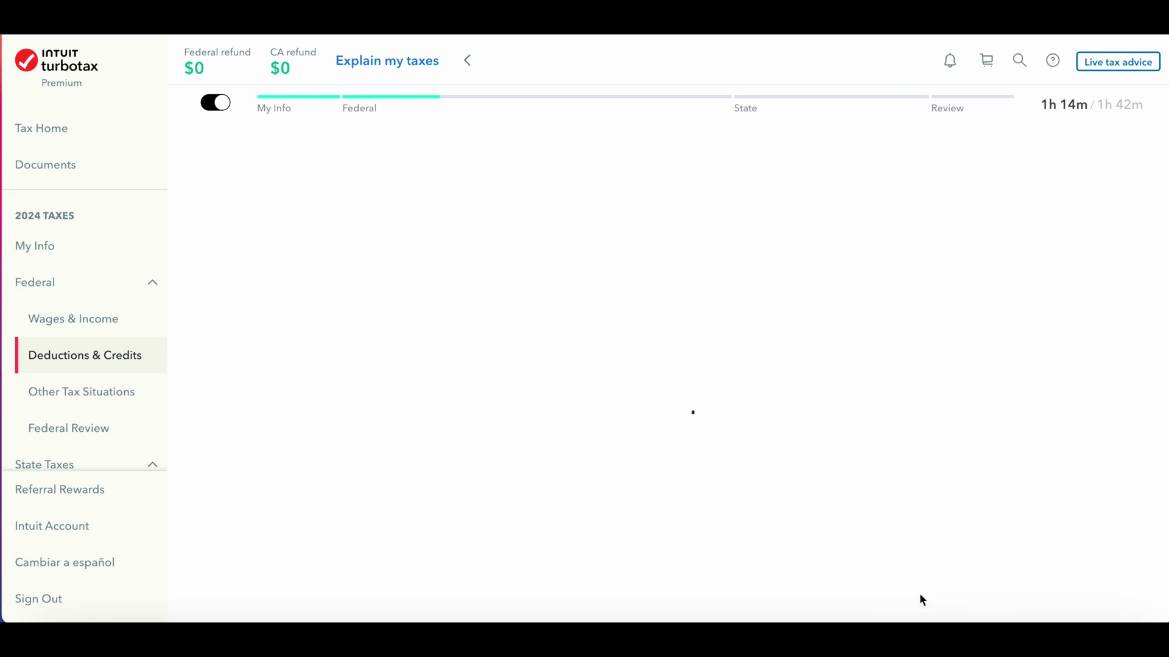
{"action": "scroll", "coordinate": [923, 535], "scroll_direction": "down", "scroll_amount": 1}
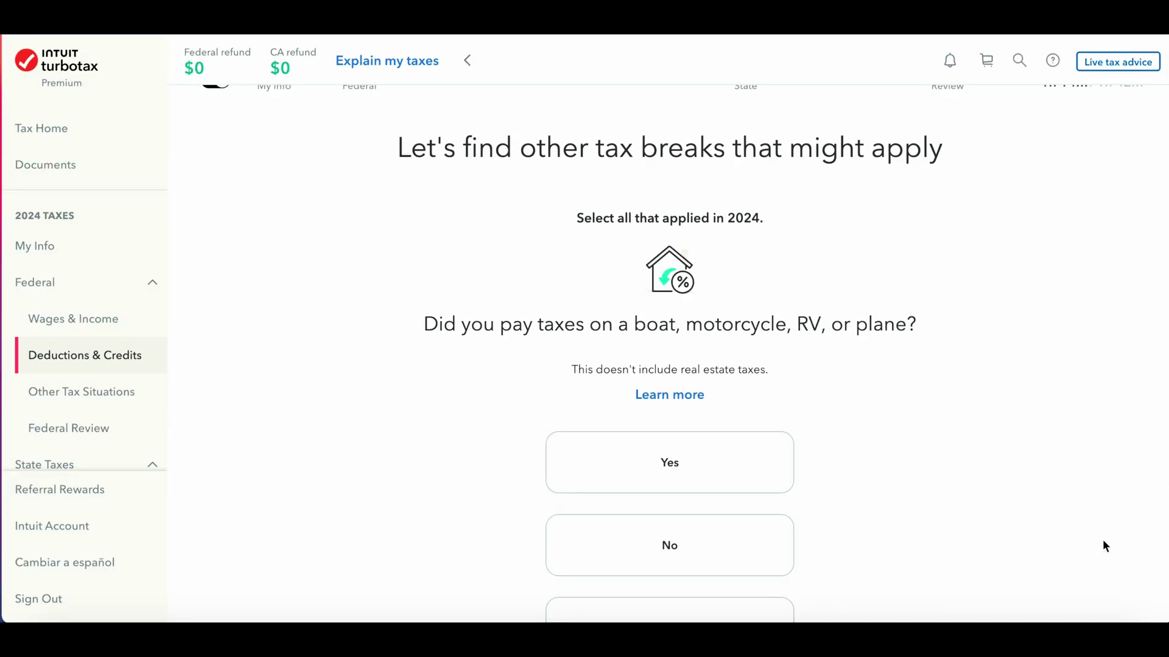
{"action": "scroll", "coordinate": [1103, 542], "scroll_direction": "down", "scroll_amount": 2}
{"action": "scroll", "coordinate": [1103, 545], "scroll_direction": "down", "scroll_amount": 2}
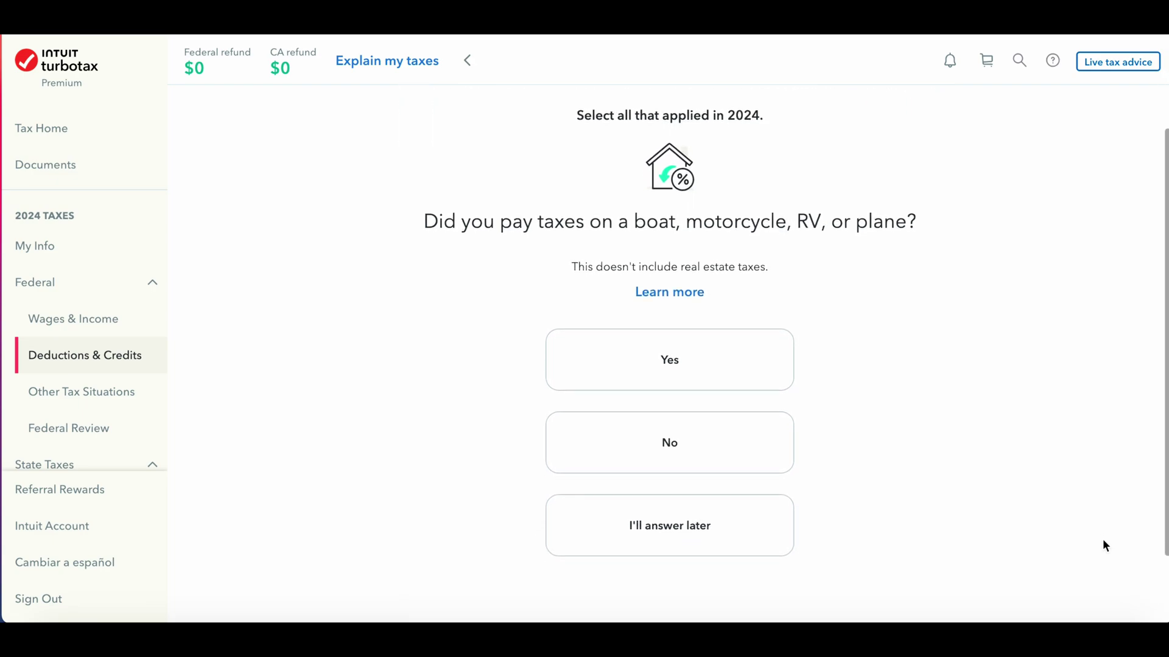
{"action": "scroll", "coordinate": [1053, 538], "scroll_direction": "down", "scroll_amount": 1}
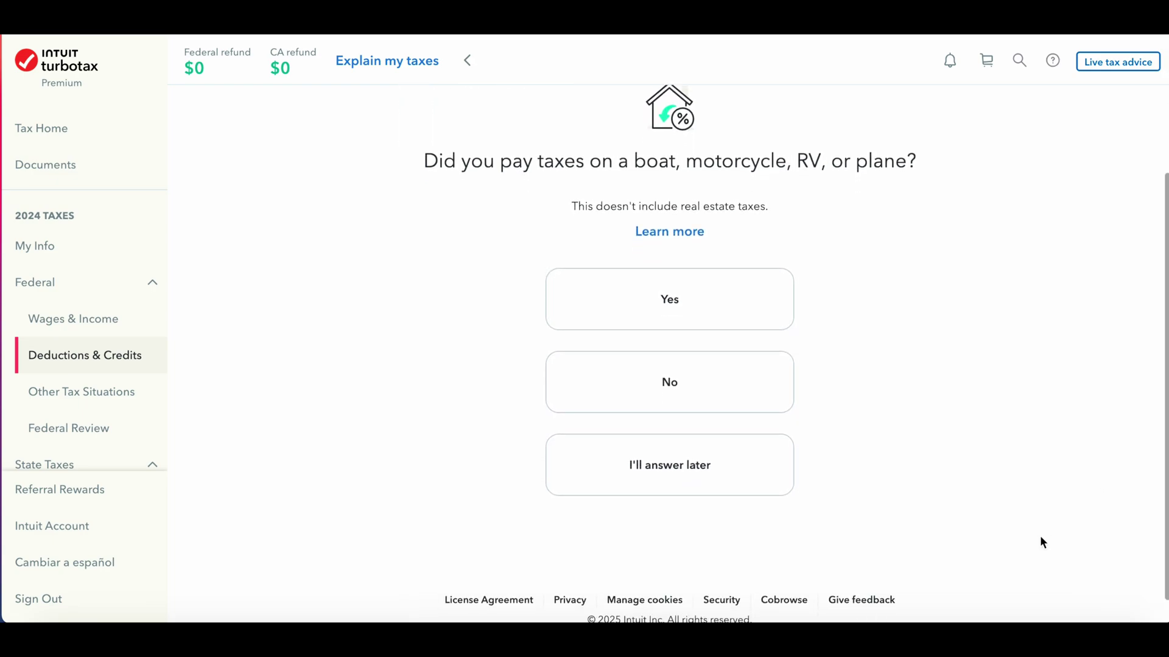
{"action": "left_click", "coordinate": [714, 387]}
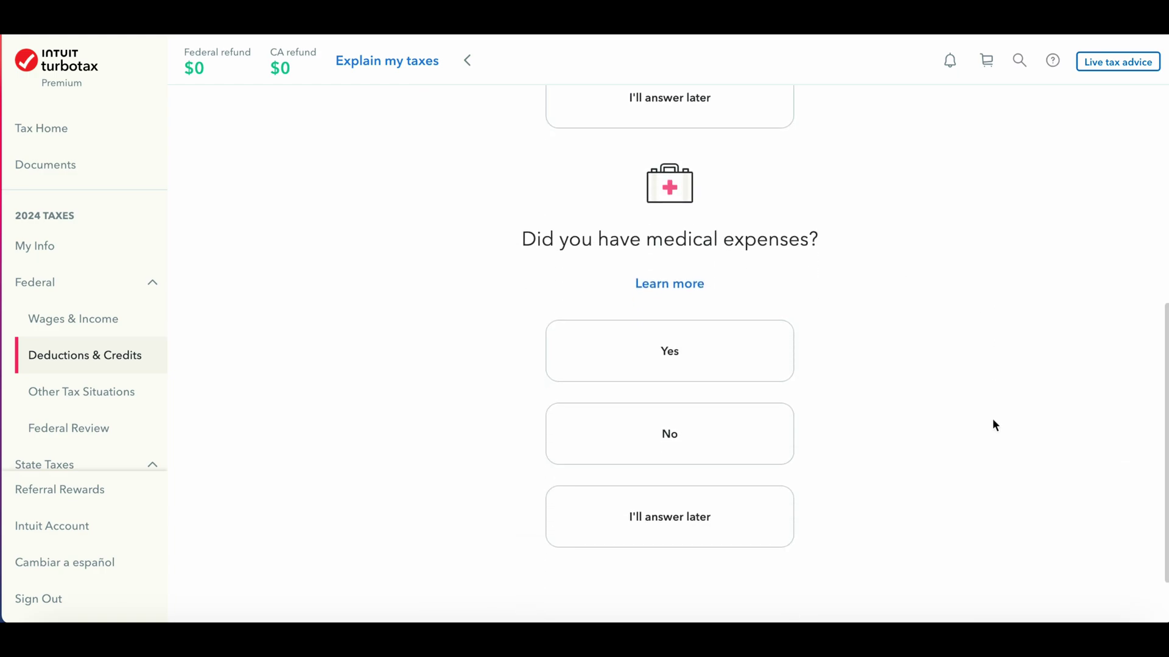
{"action": "left_click", "coordinate": [741, 438]}
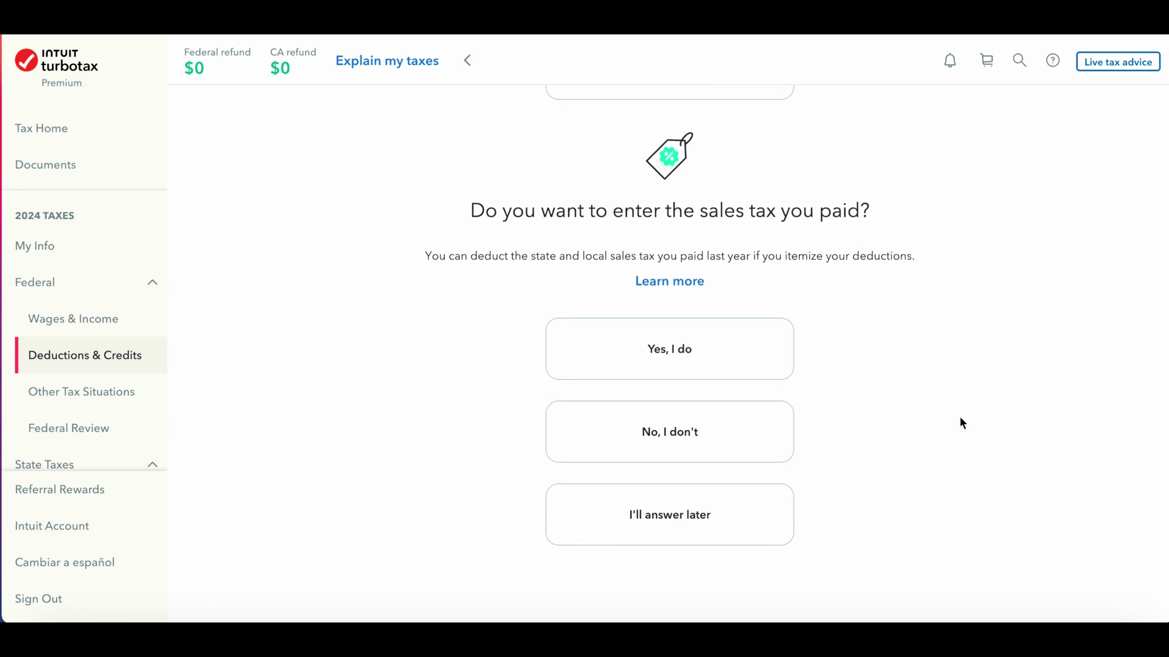
Step: Choose to enter sales tax paid, answer No to marketplace health insurance and Yes to charity donations
{"action": "left_click", "coordinate": [705, 345]}
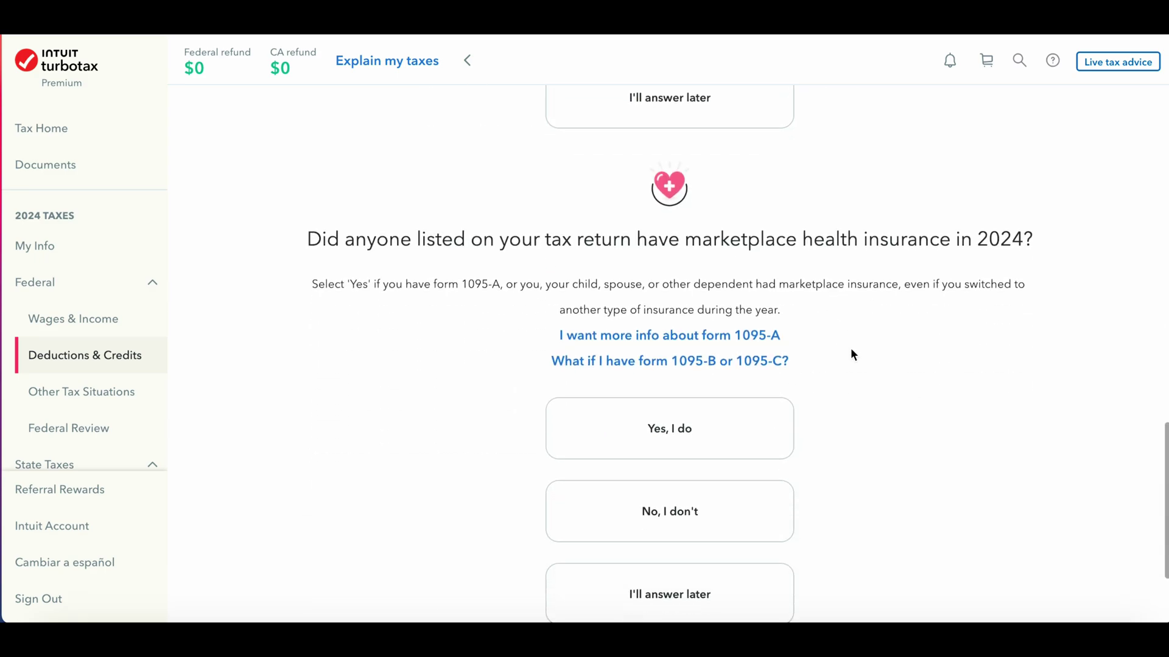
{"action": "scroll", "coordinate": [943, 450], "scroll_direction": "down", "scroll_amount": 2}
{"action": "scroll", "coordinate": [947, 456], "scroll_direction": "down", "scroll_amount": 6}
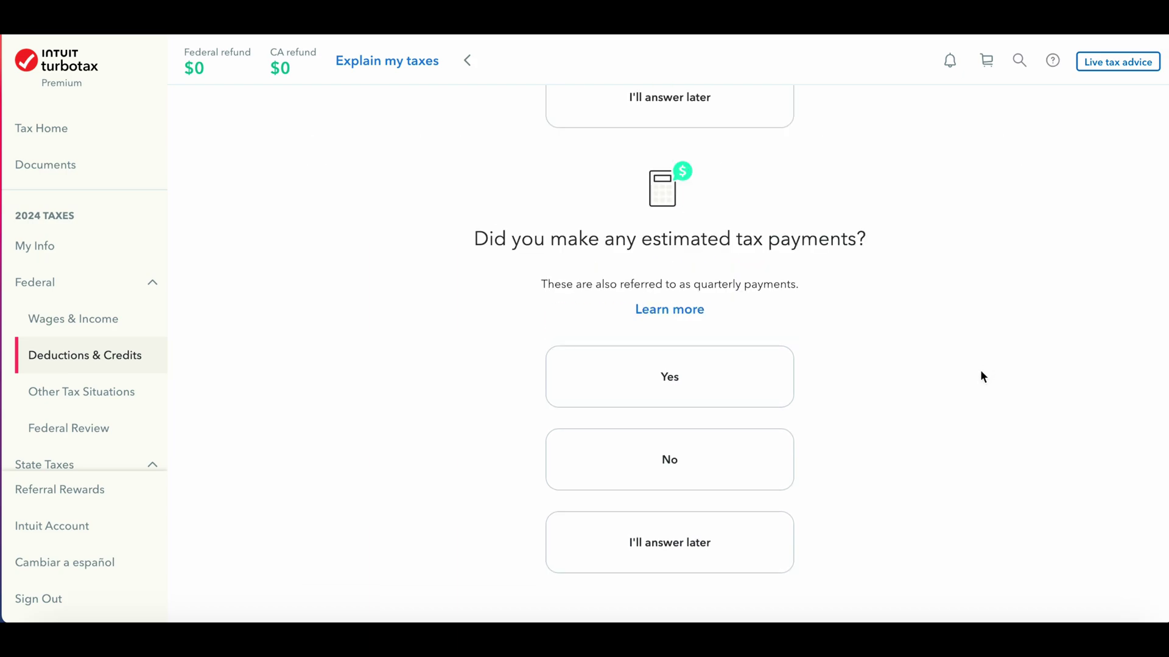
{"action": "scroll", "coordinate": [999, 347], "scroll_direction": "down", "scroll_amount": 6}
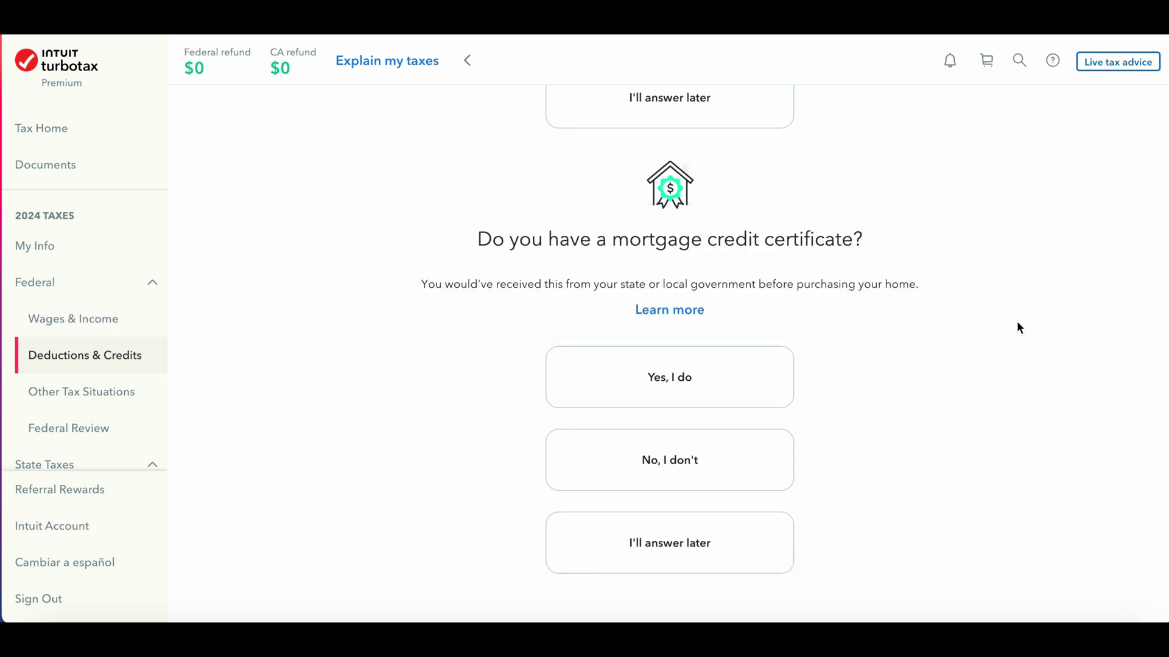
{"action": "scroll", "coordinate": [980, 321], "scroll_direction": "down", "scroll_amount": 6}
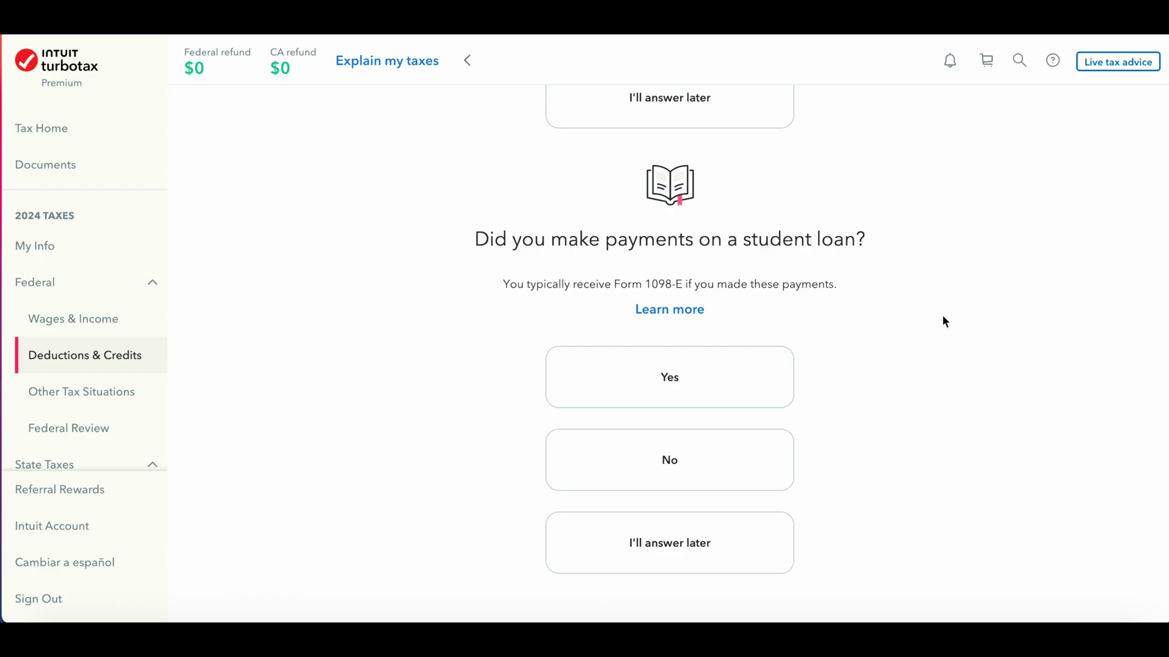
{"action": "scroll", "coordinate": [941, 314], "scroll_direction": "up", "scroll_amount": 15}
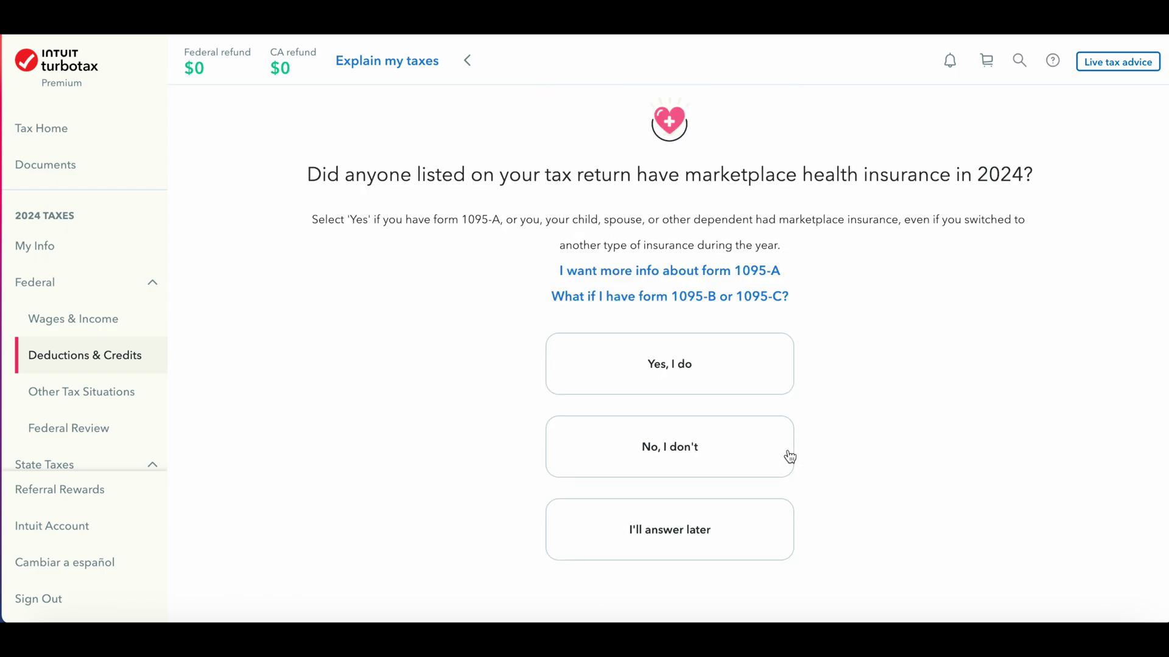
{"action": "left_click", "coordinate": [725, 458]}
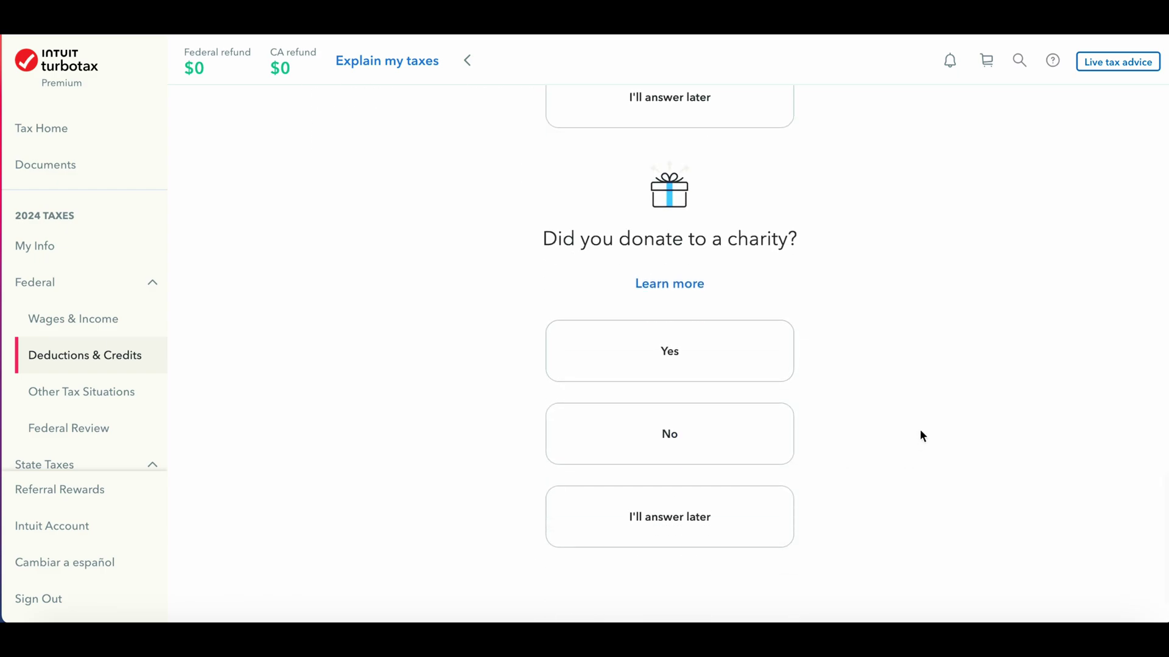
{"action": "left_click", "coordinate": [746, 363]}
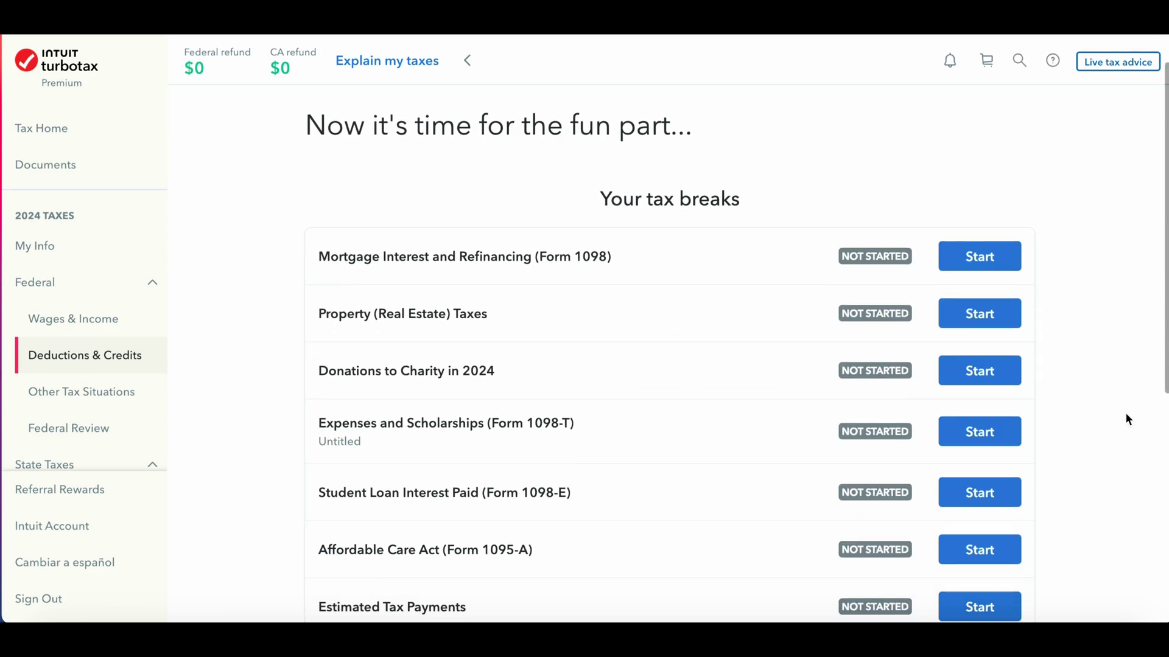
{"action": "scroll", "coordinate": [1127, 419], "scroll_direction": "down", "scroll_amount": 2}
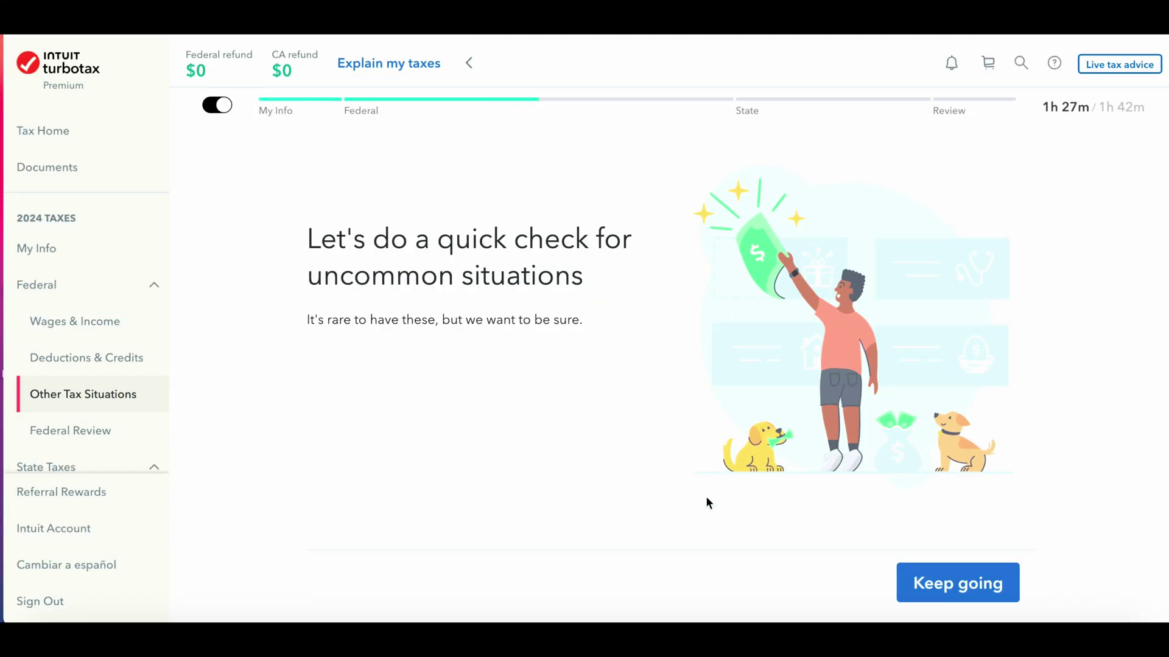
Step: In the uncommon situations check, answer No to investment credit recapture and decline the $3 campaign fund
{"action": "left_click", "coordinate": [953, 585]}
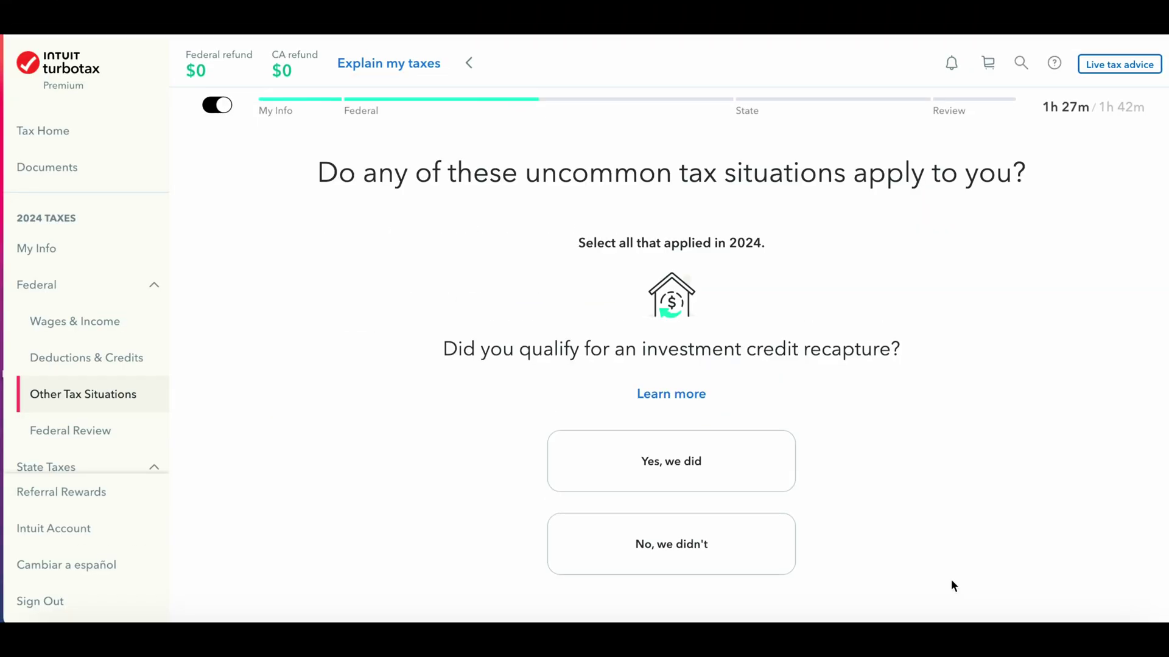
{"action": "scroll", "coordinate": [952, 583], "scroll_direction": "down", "scroll_amount": 1}
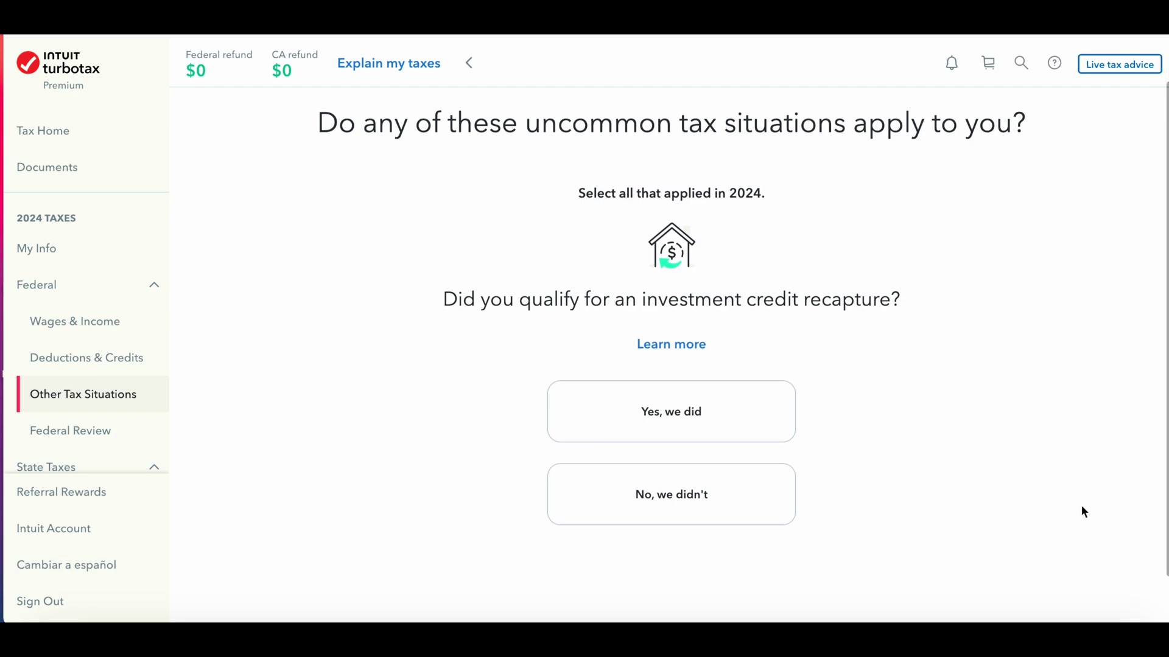
{"action": "left_click", "coordinate": [671, 494]}
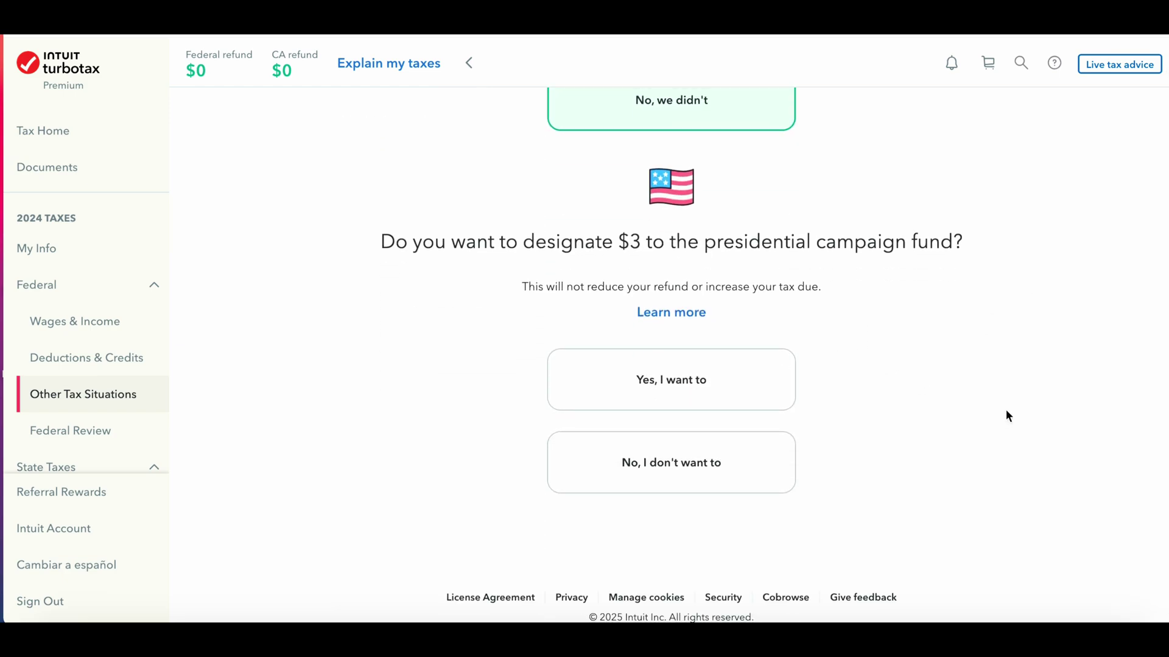
{"action": "left_click", "coordinate": [772, 464]}
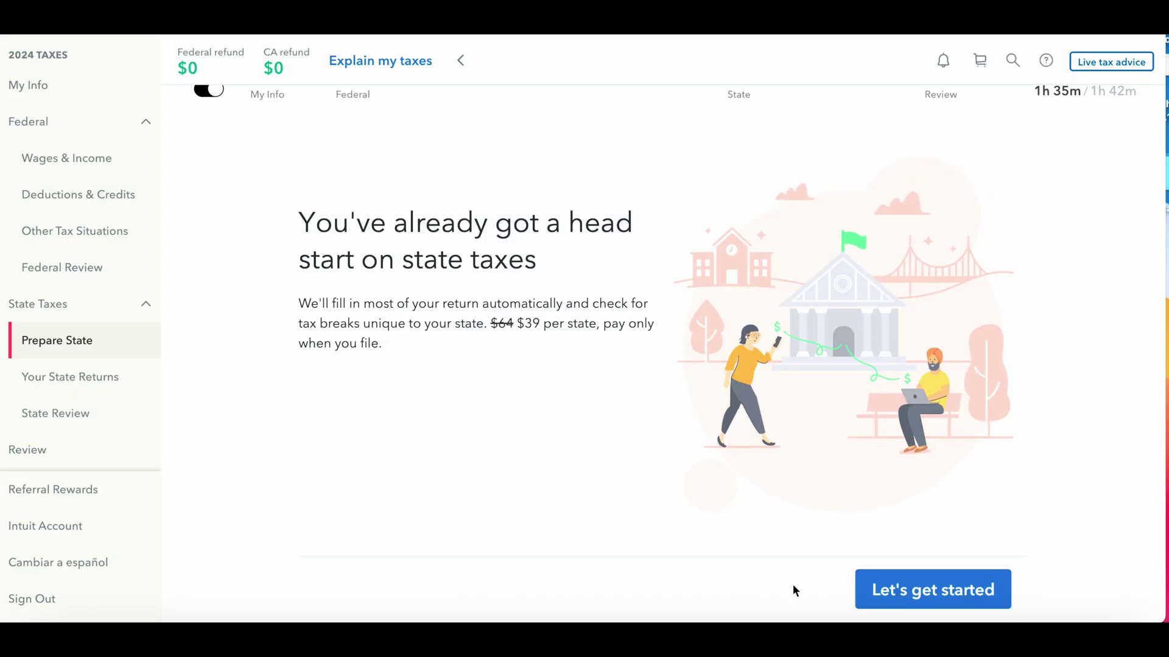
Step: Start the California return, confirm a 2023 return was filed, review CA income, and run the pre-filing check
{"action": "left_click", "coordinate": [933, 588]}
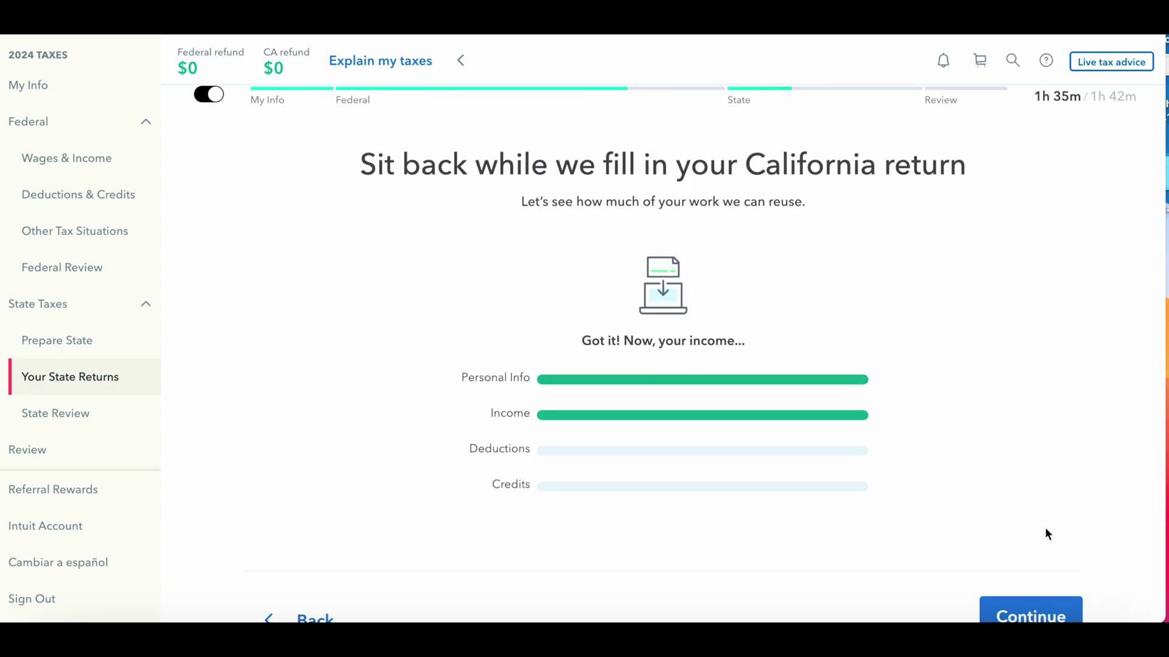
{"action": "left_click", "coordinate": [501, 262]}
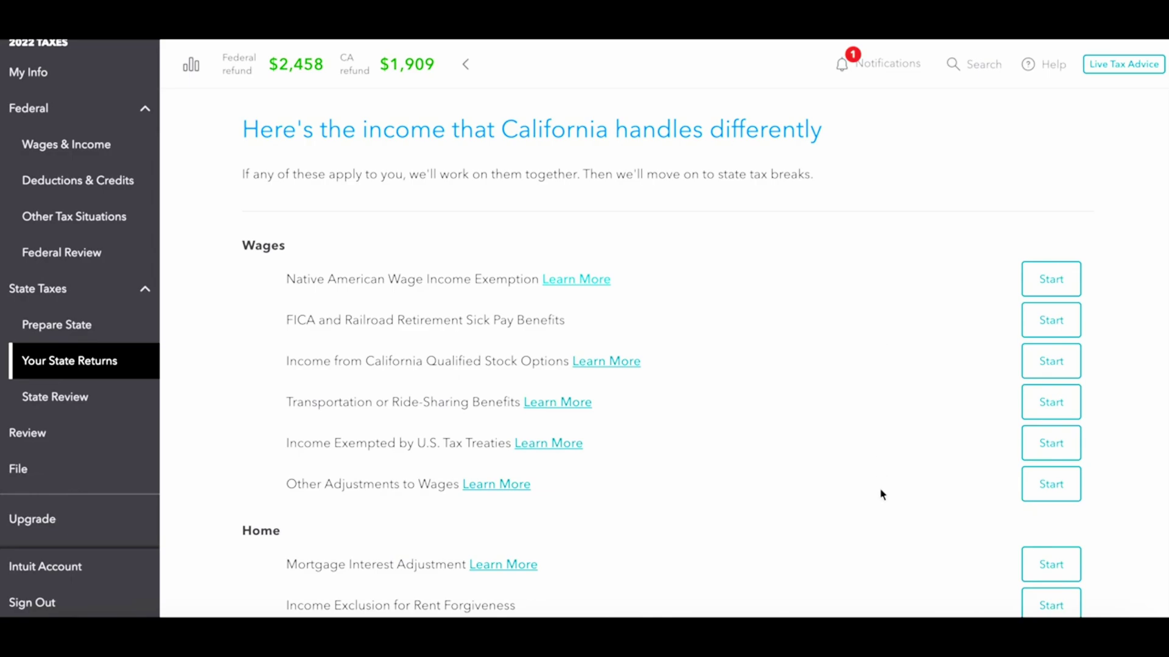
{"action": "scroll", "coordinate": [883, 494], "scroll_direction": "down", "scroll_amount": 3}
{"action": "scroll", "coordinate": [883, 514], "scroll_direction": "down", "scroll_amount": 1}
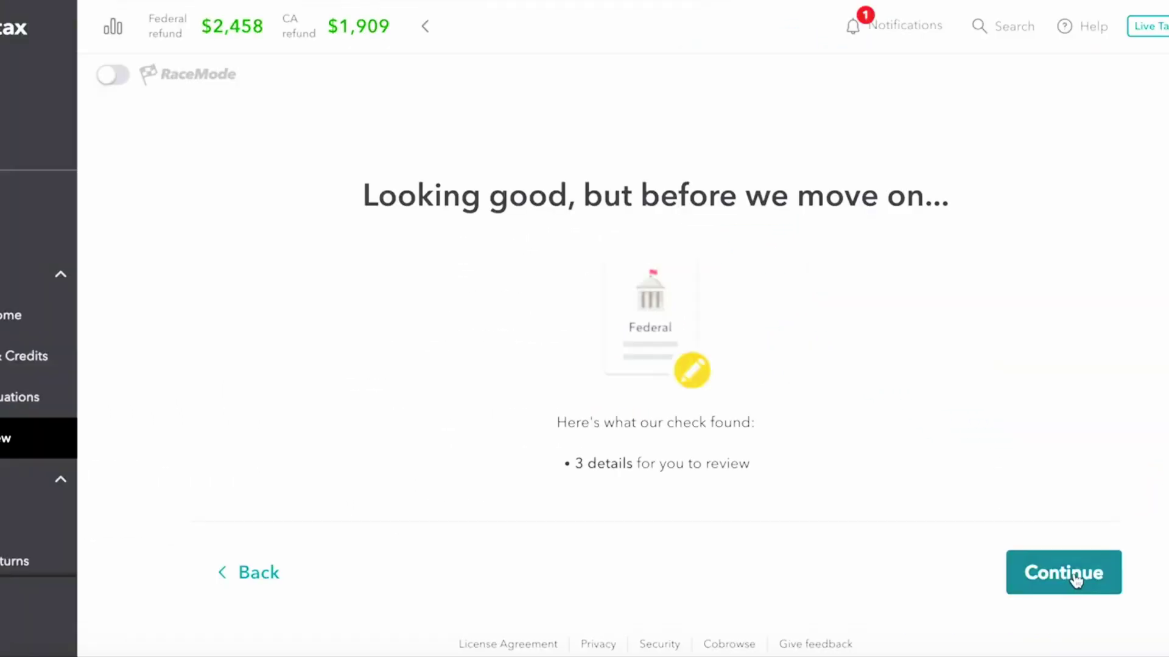
{"action": "left_click", "coordinate": [255, 575]}
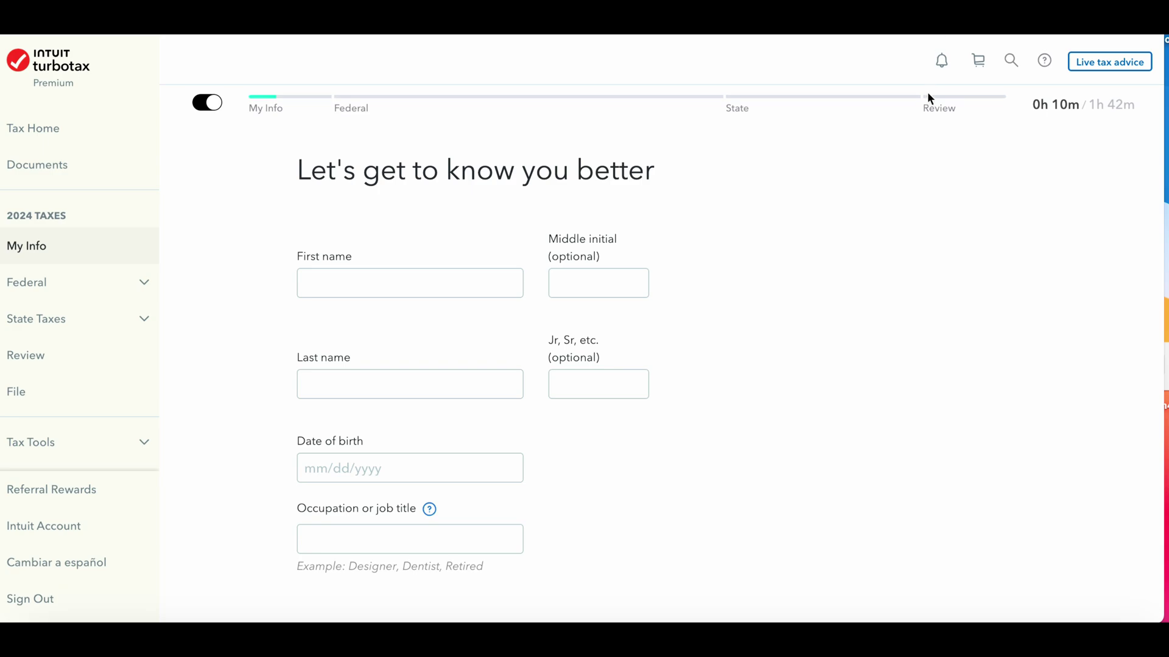
Step: Open the help search panel beside the personal info form and scroll through it
{"action": "left_click", "coordinate": [1012, 60]}
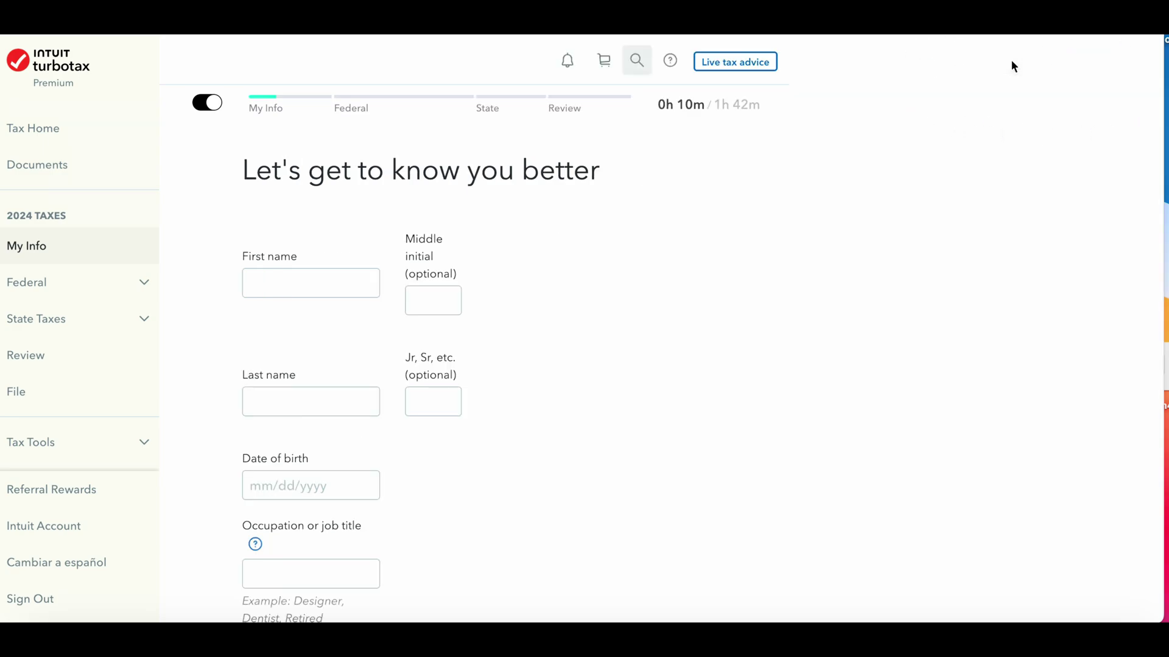
{"action": "scroll", "coordinate": [993, 220], "scroll_direction": "down", "scroll_amount": 2}
{"action": "scroll", "coordinate": [992, 221], "scroll_direction": "down", "scroll_amount": 4}
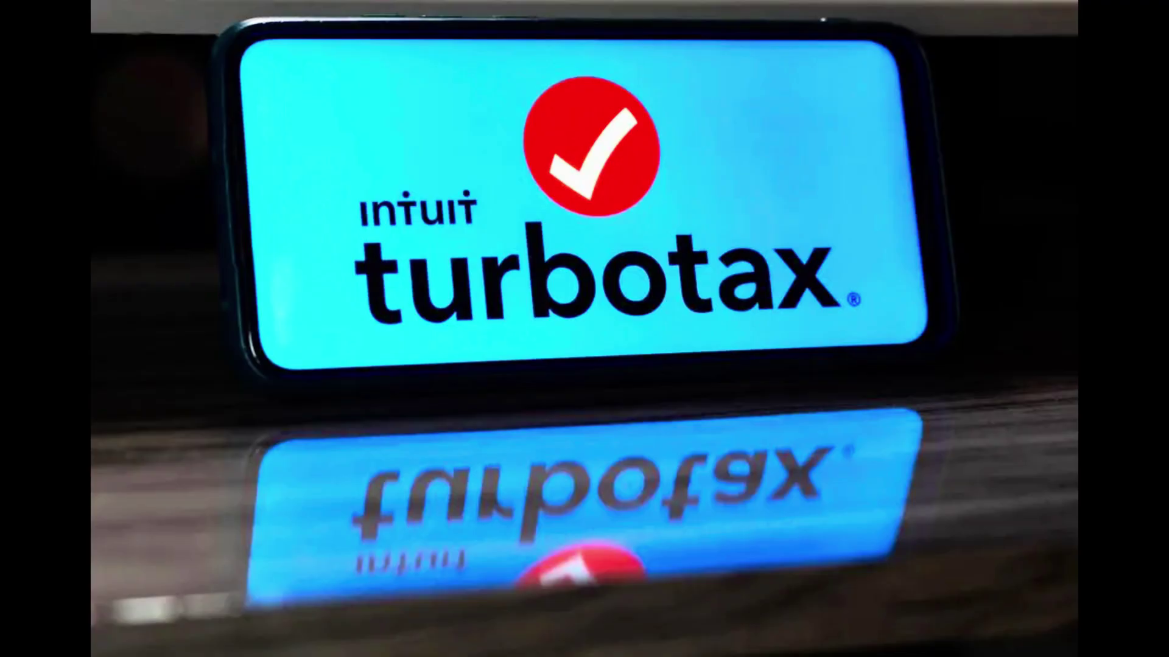